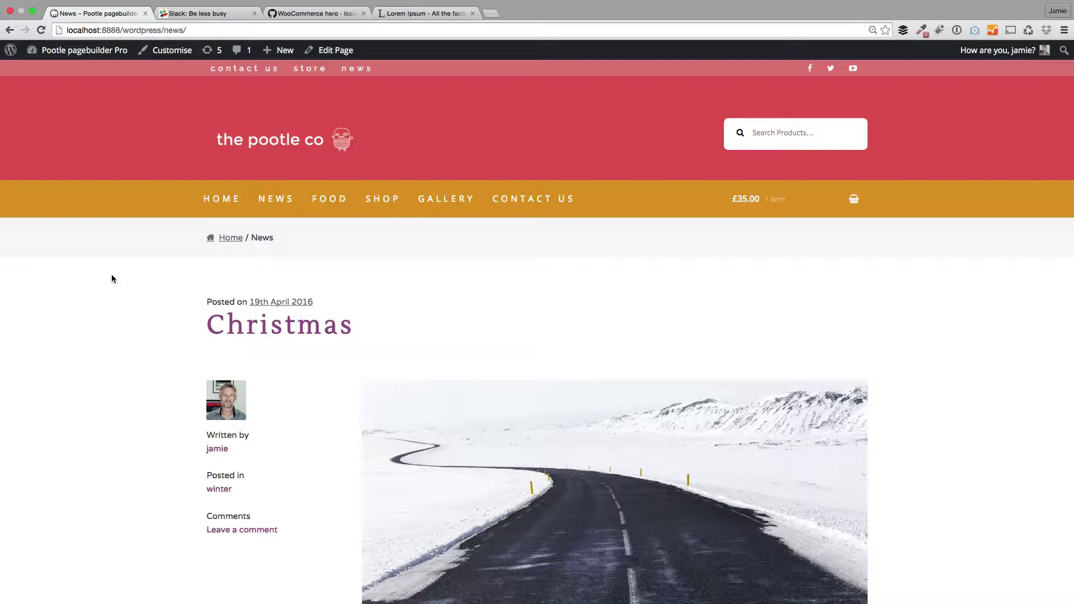
Step: Open the Customizer from the News page and go to the Blog > Archive settings
{"action": "scroll", "coordinate": [144, 343], "scroll_direction": "down", "scroll_amount": 15}
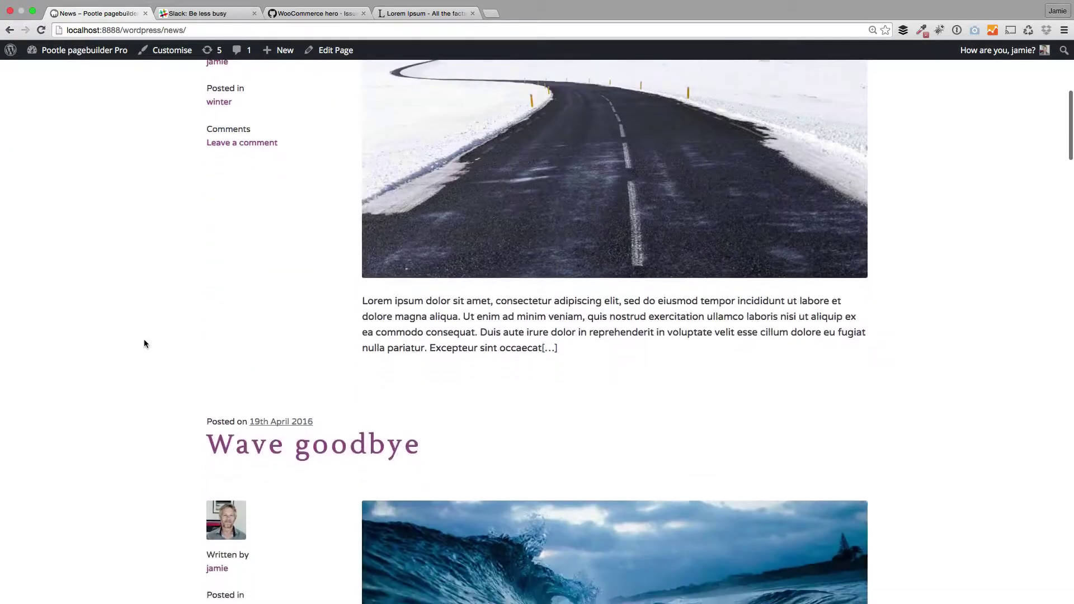
{"action": "scroll", "coordinate": [144, 343], "scroll_direction": "down", "scroll_amount": 20}
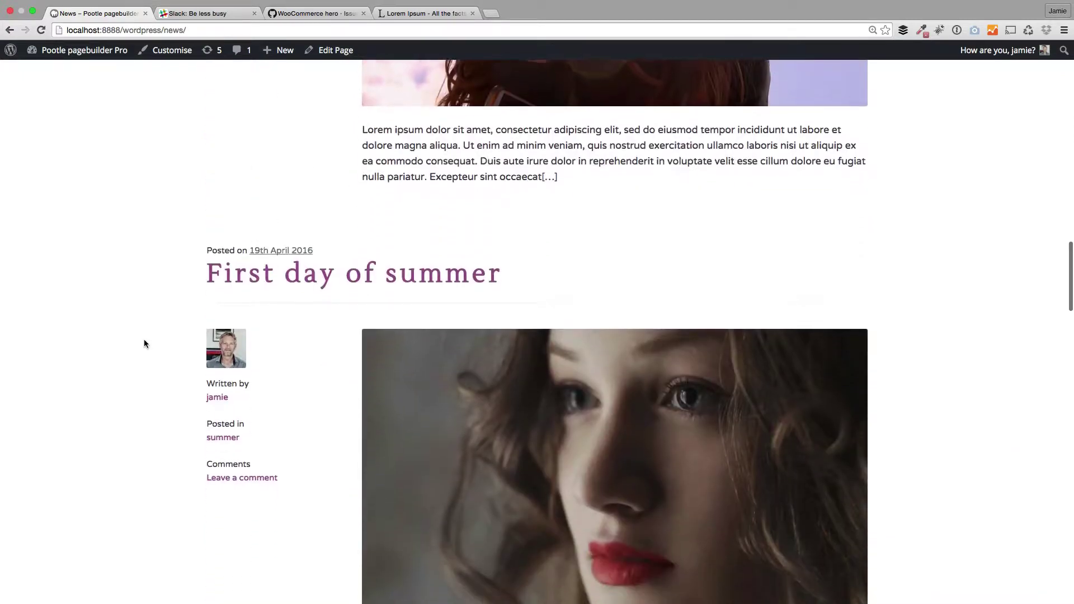
{"action": "scroll", "coordinate": [144, 339], "scroll_direction": "down", "scroll_amount": 5}
{"action": "scroll", "coordinate": [144, 339], "scroll_direction": "up", "scroll_amount": 5}
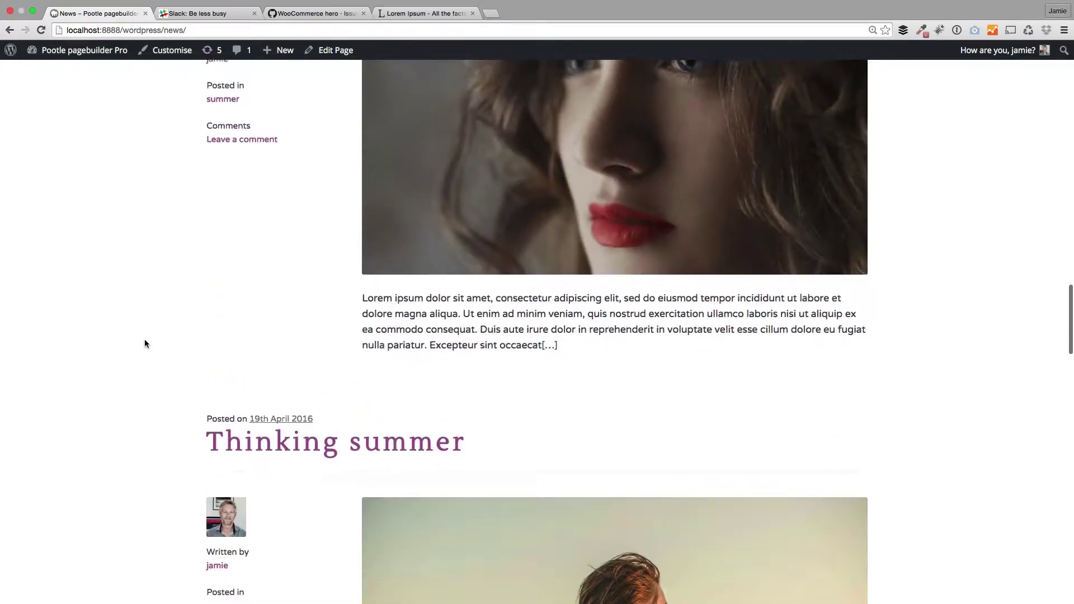
{"action": "scroll", "coordinate": [144, 339], "scroll_direction": "up", "scroll_amount": 20}
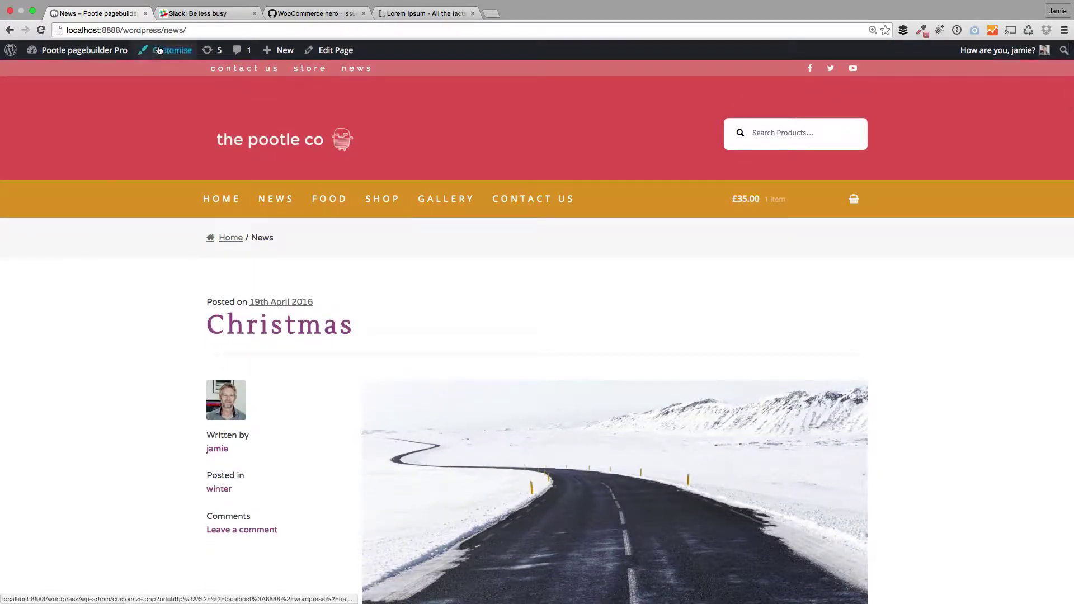
{"action": "left_click", "coordinate": [171, 49]}
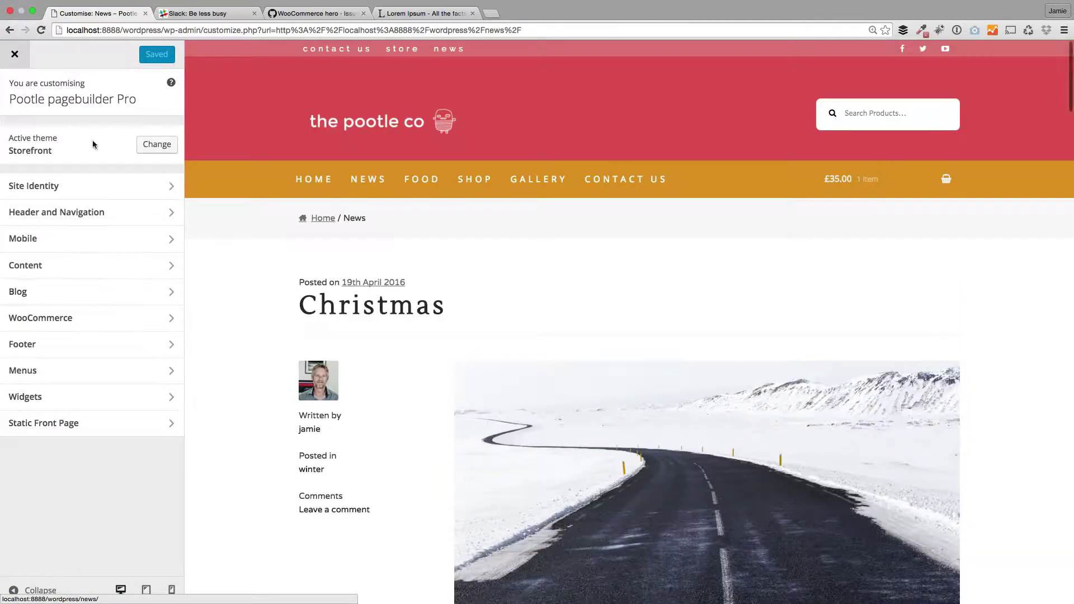
{"action": "left_click", "coordinate": [87, 298]}
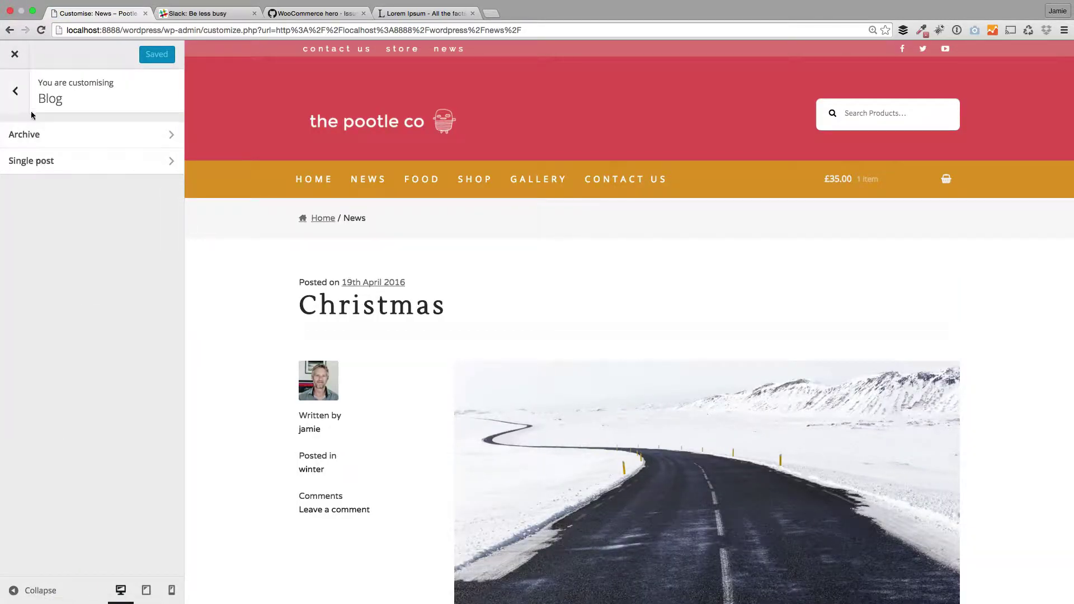
{"action": "left_click", "coordinate": [59, 134]}
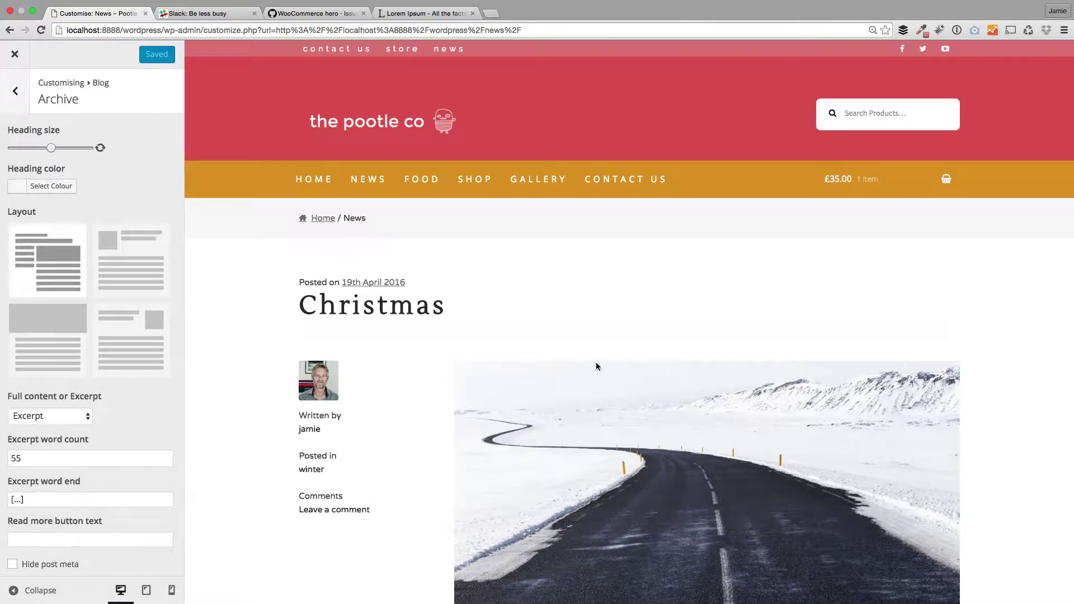
Step: Choose the thumbnail-beside-text archive layout, shrink the heading size, and hide post meta
{"action": "scroll", "coordinate": [565, 412], "scroll_direction": "down", "scroll_amount": 3}
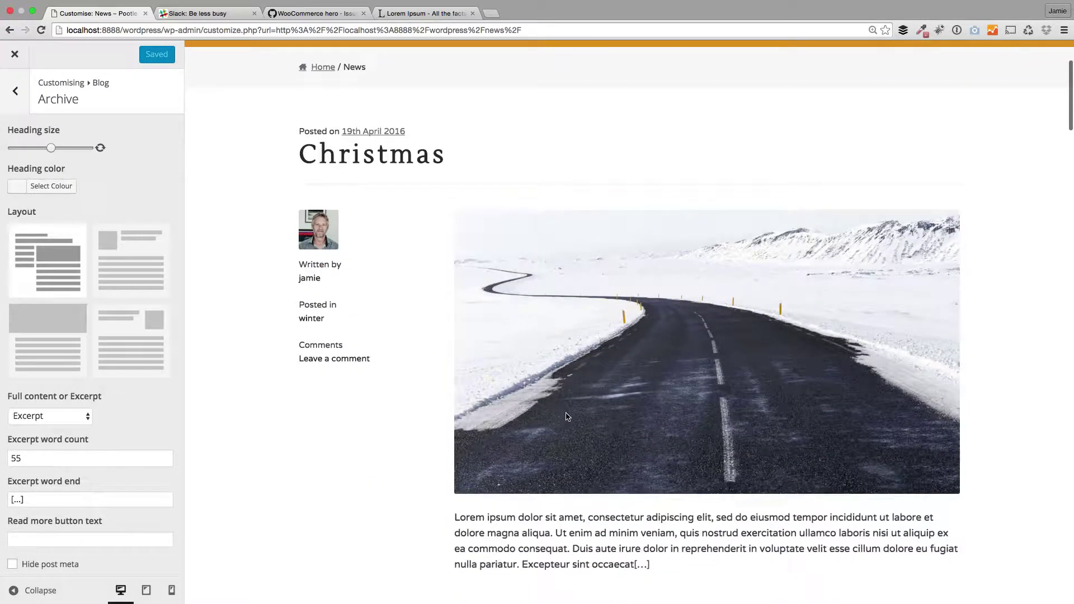
{"action": "left_click", "coordinate": [140, 268]}
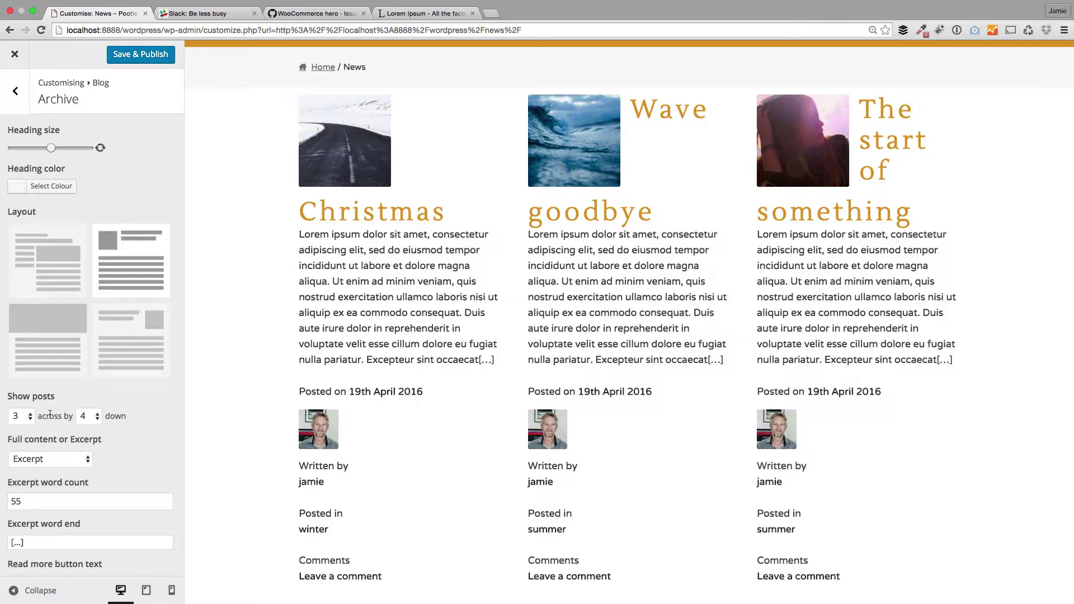
{"action": "left_click_drag", "start_coordinate": [51, 148], "coordinate": [30, 148]}
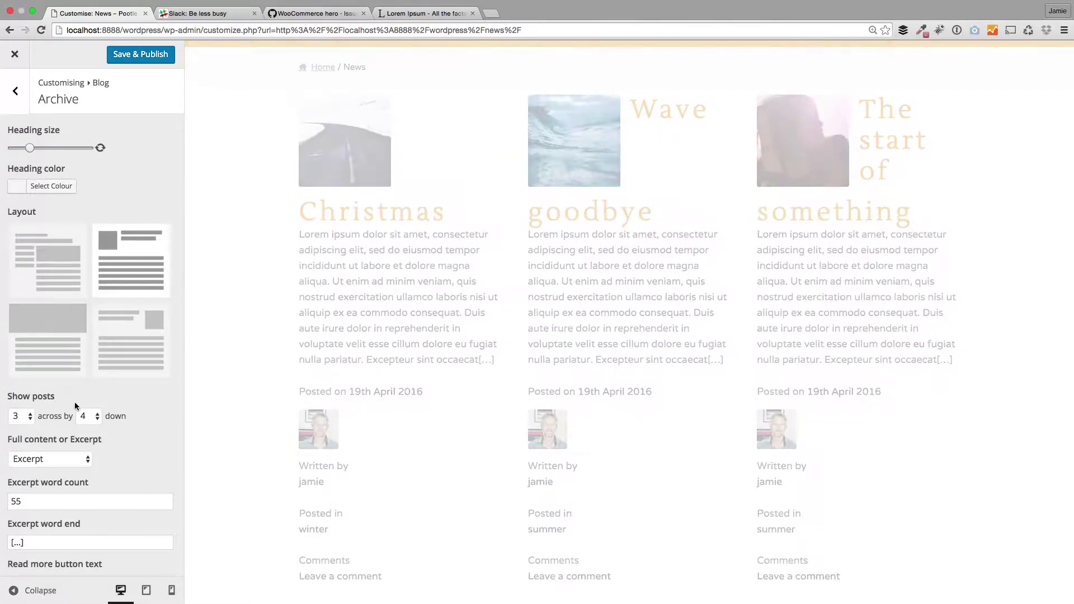
{"action": "scroll", "coordinate": [130, 440], "scroll_direction": "down", "scroll_amount": 2}
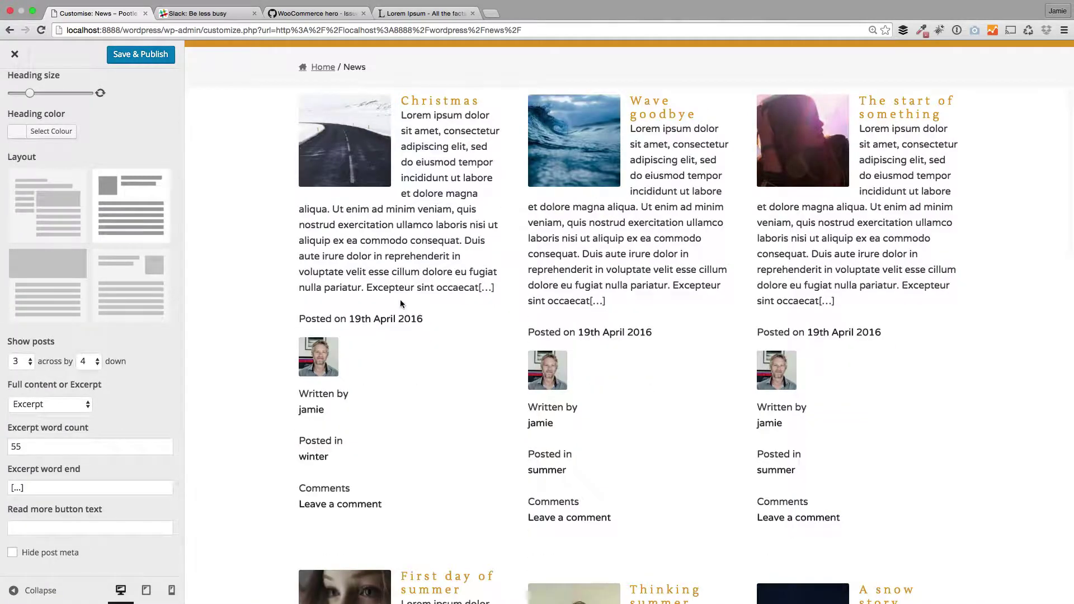
{"action": "scroll", "coordinate": [401, 299], "scroll_direction": "up", "scroll_amount": 3}
{"action": "scroll", "coordinate": [400, 324], "scroll_direction": "down", "scroll_amount": 3}
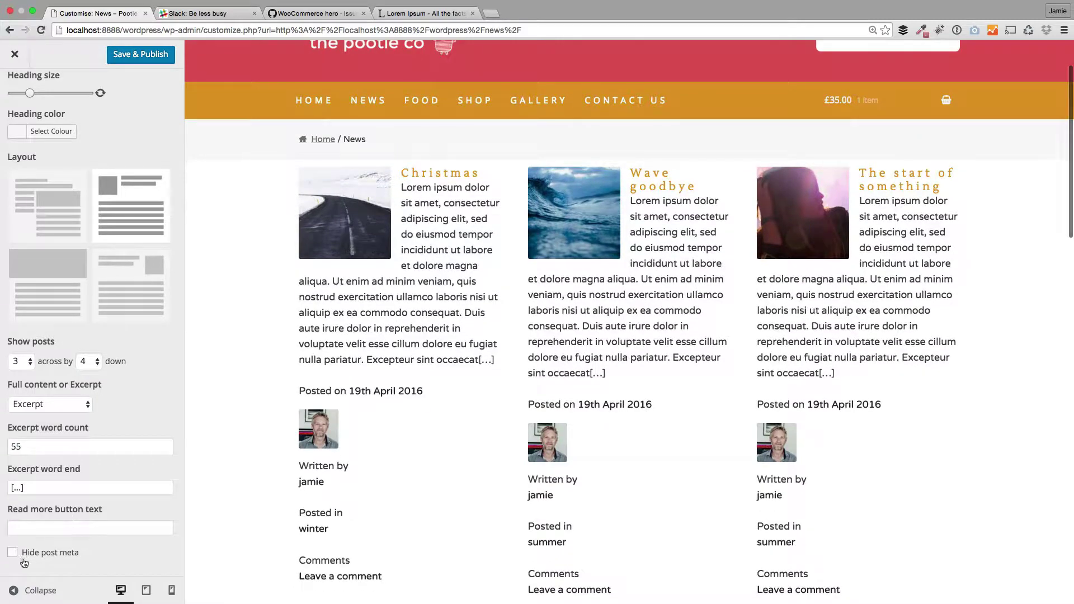
{"action": "left_click", "coordinate": [12, 553]}
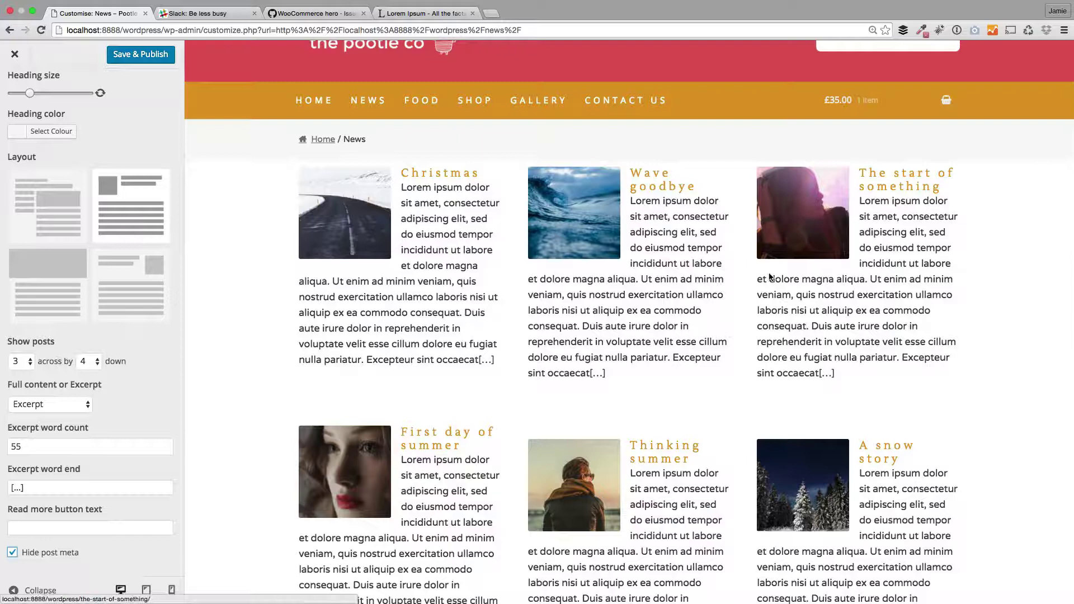
Step: Show two archive posts per row in the News grid
{"action": "left_click", "coordinate": [25, 366]}
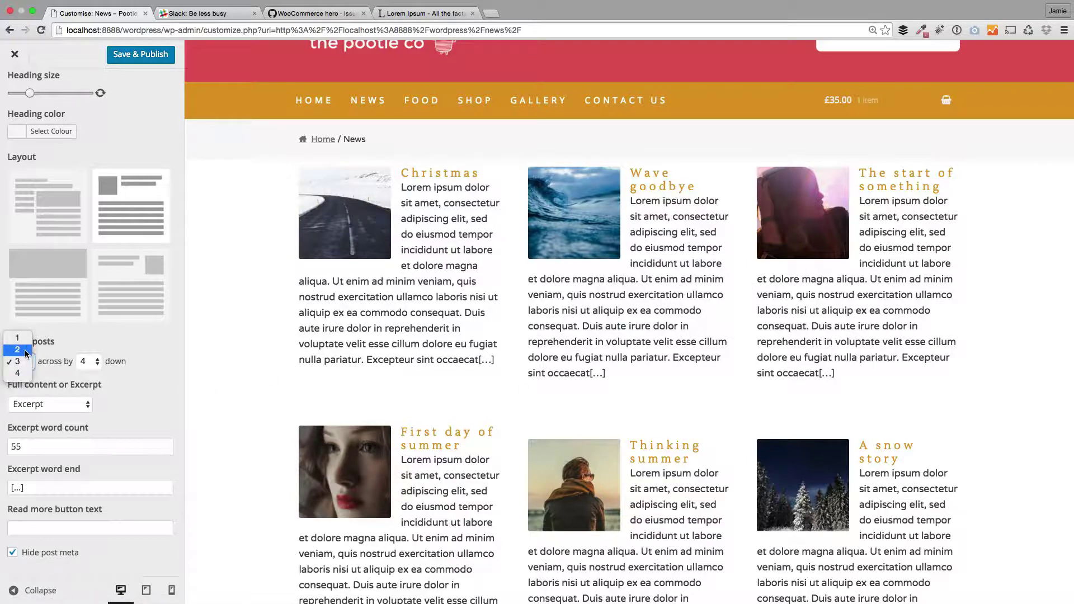
{"action": "left_click", "coordinate": [25, 351]}
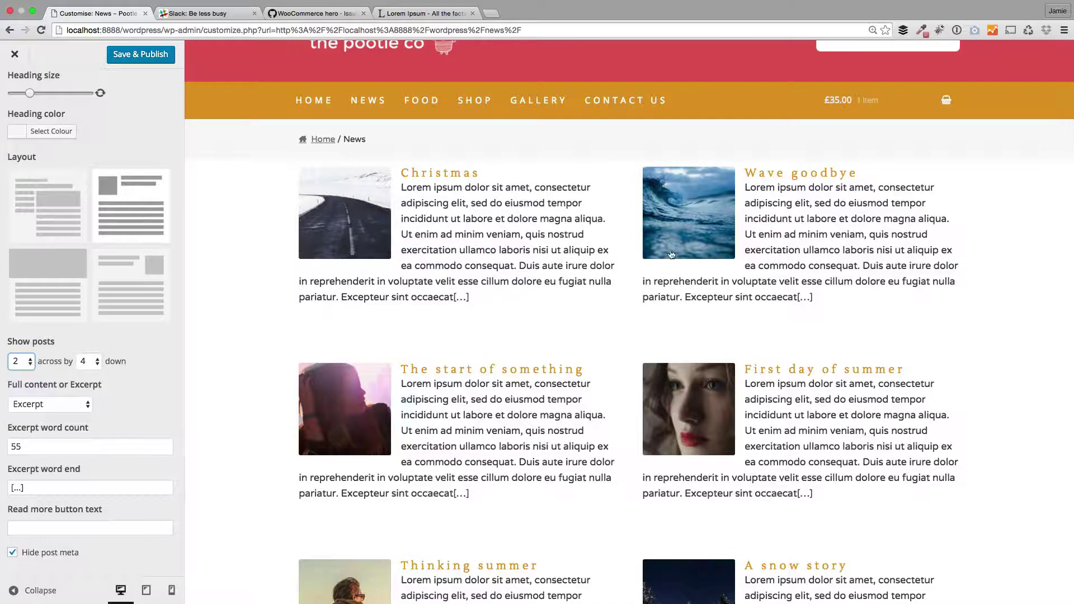
{"action": "scroll", "coordinate": [397, 280], "scroll_direction": "down", "scroll_amount": 9}
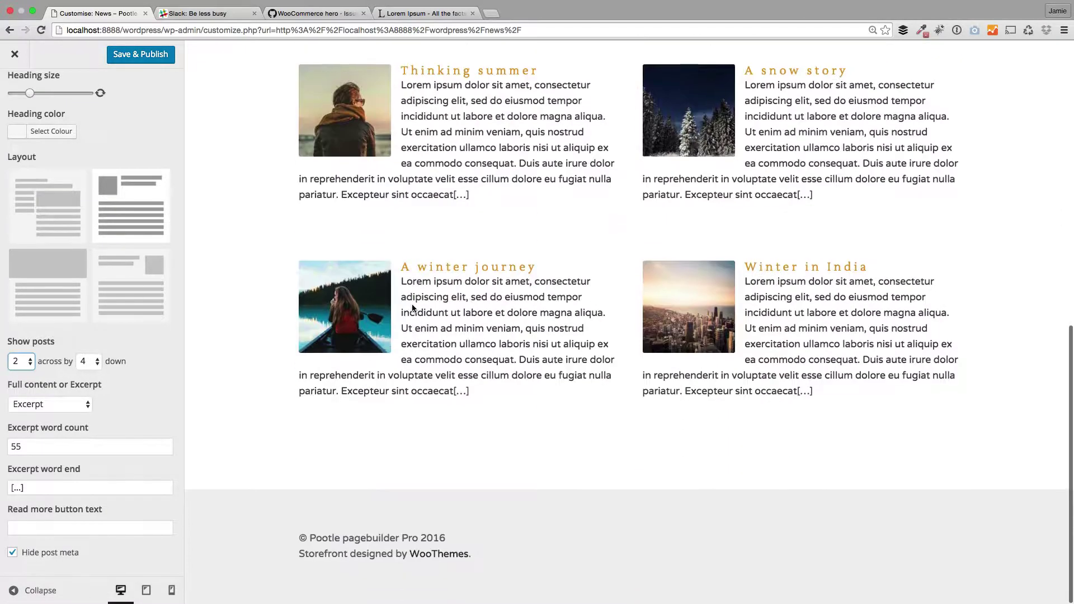
{"action": "scroll", "coordinate": [413, 307], "scroll_direction": "up", "scroll_amount": 6}
{"action": "scroll", "coordinate": [413, 307], "scroll_direction": "up", "scroll_amount": 5}
{"action": "scroll", "coordinate": [69, 442], "scroll_direction": "up", "scroll_amount": 1}
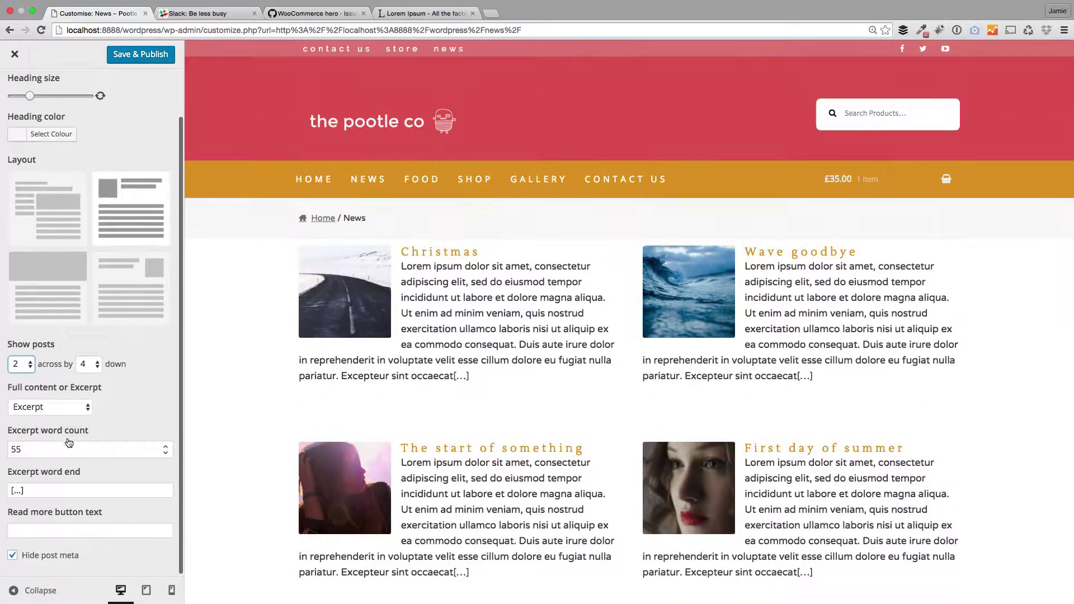
Step: Set the archive heading colour to black and nudge the heading size slightly larger
{"action": "left_click", "coordinate": [50, 135]}
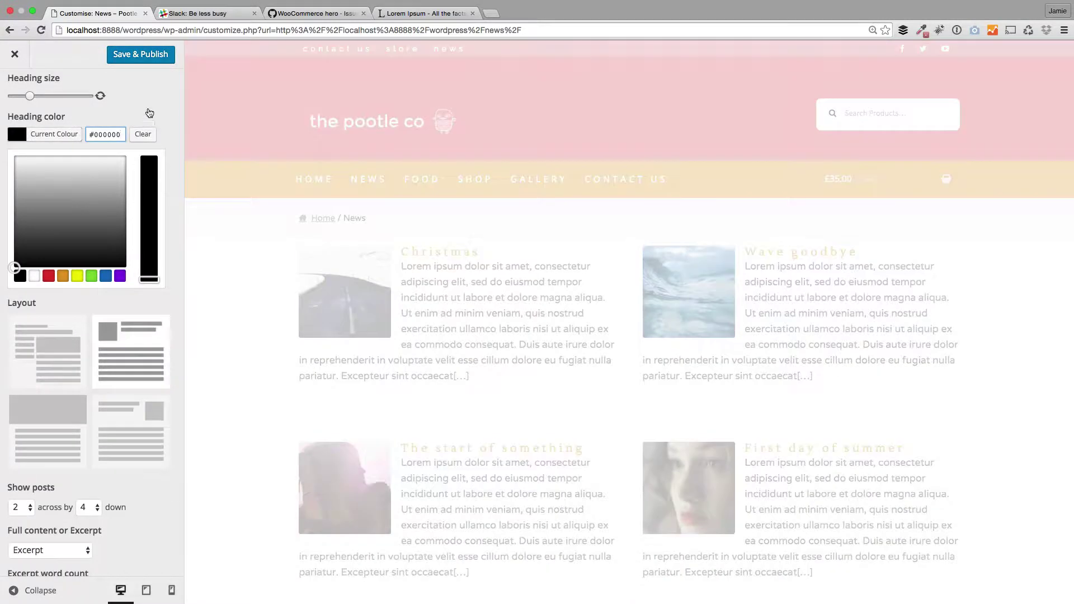
{"action": "left_click", "coordinate": [69, 101]}
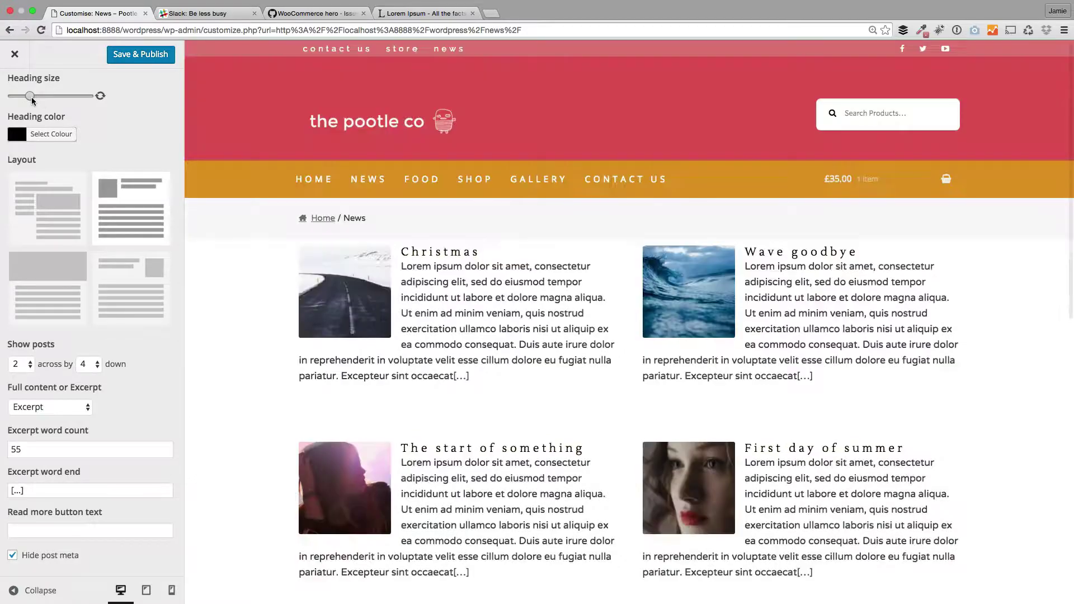
{"action": "left_click_drag", "start_coordinate": [31, 96], "coordinate": [35, 96]}
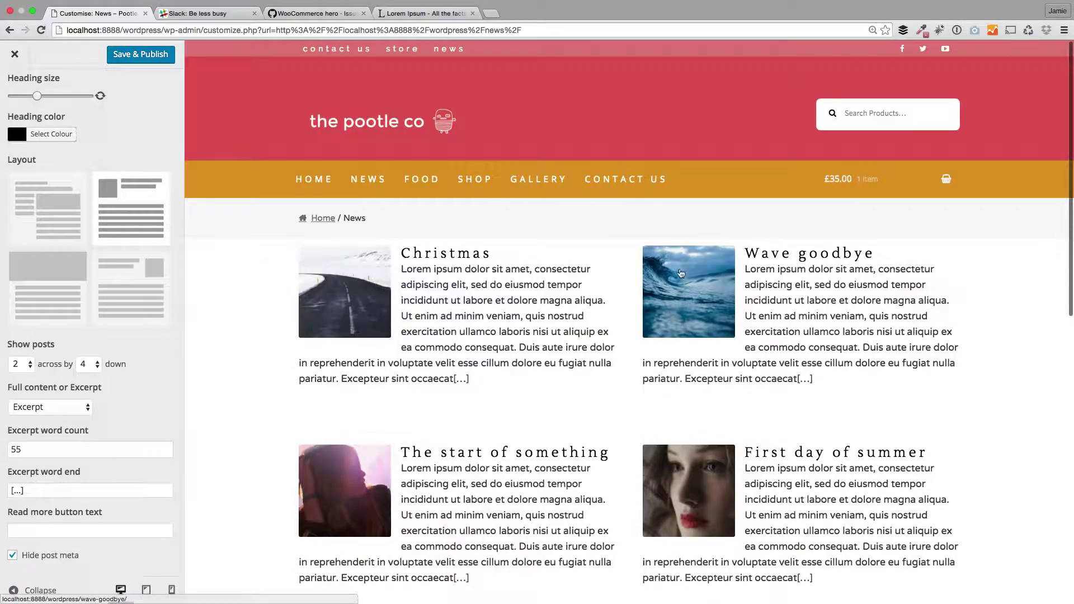
{"action": "scroll", "coordinate": [455, 421], "scroll_direction": "down", "scroll_amount": 3}
Step: Try the large-image-above layout with three posts per row, then the image-right layout
{"action": "scroll", "coordinate": [456, 421], "scroll_direction": "up", "scroll_amount": 3}
{"action": "scroll", "coordinate": [140, 322], "scroll_direction": "up", "scroll_amount": 2}
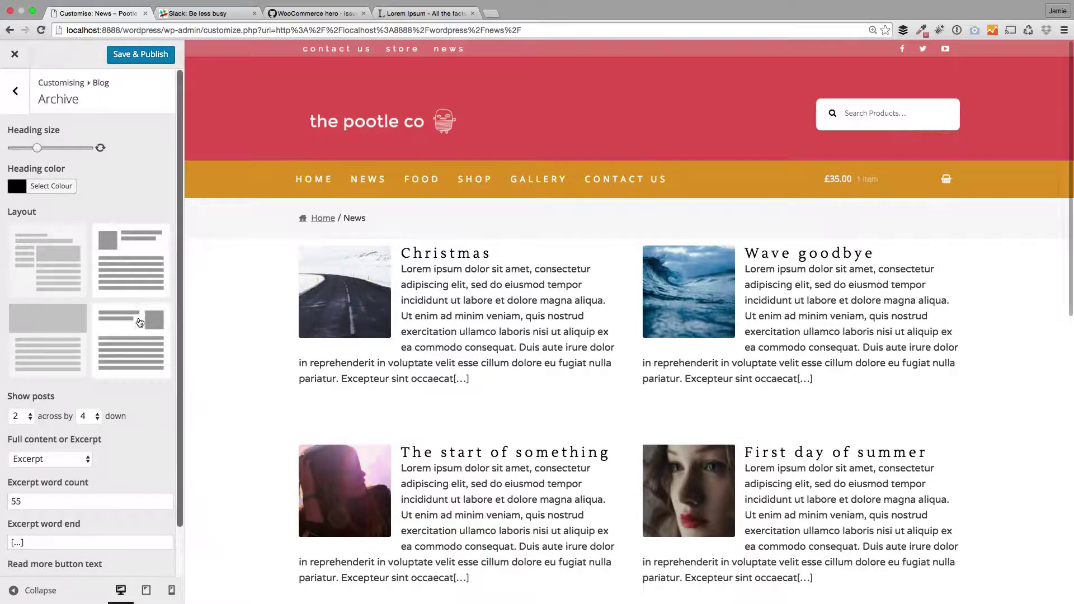
{"action": "left_click", "coordinate": [67, 340]}
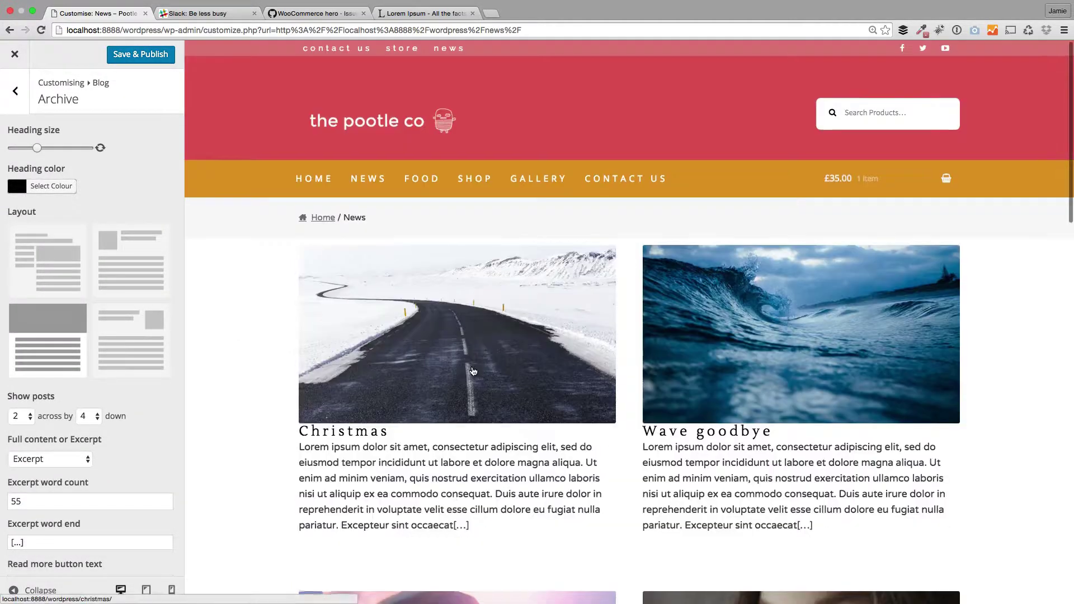
{"action": "scroll", "coordinate": [494, 354], "scroll_direction": "down", "scroll_amount": 3}
{"action": "scroll", "coordinate": [515, 244], "scroll_direction": "down", "scroll_amount": 2}
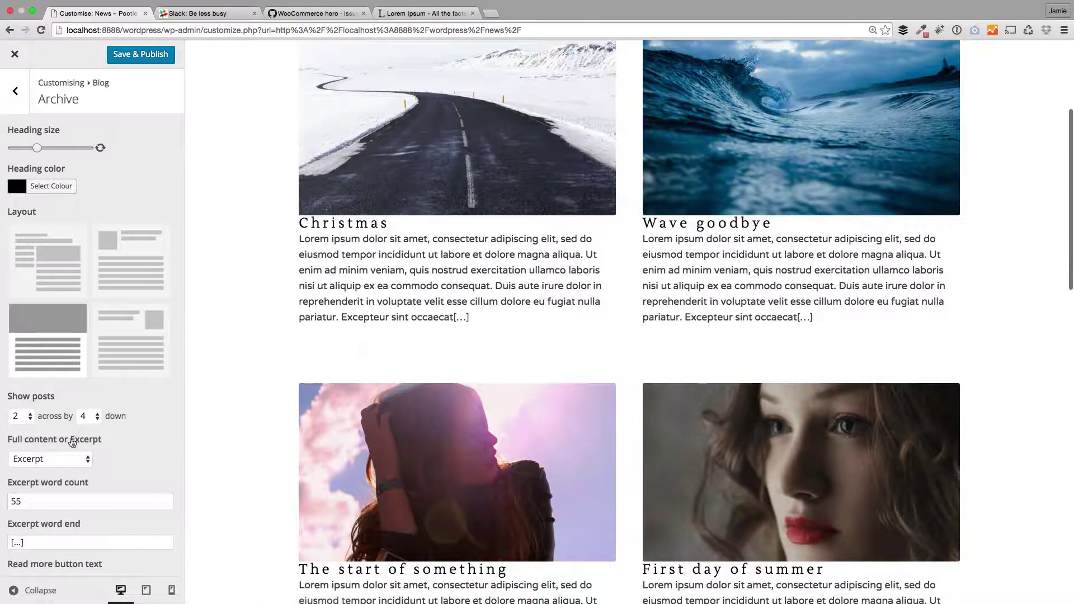
{"action": "left_click", "coordinate": [28, 416]}
{"action": "left_click", "coordinate": [23, 428]}
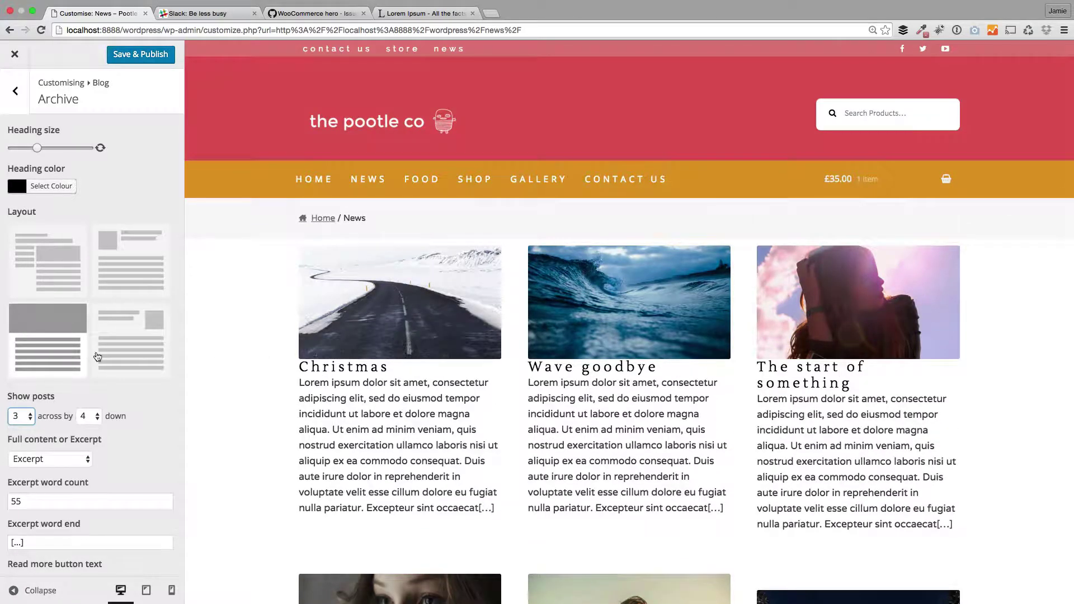
{"action": "left_click", "coordinate": [131, 340]}
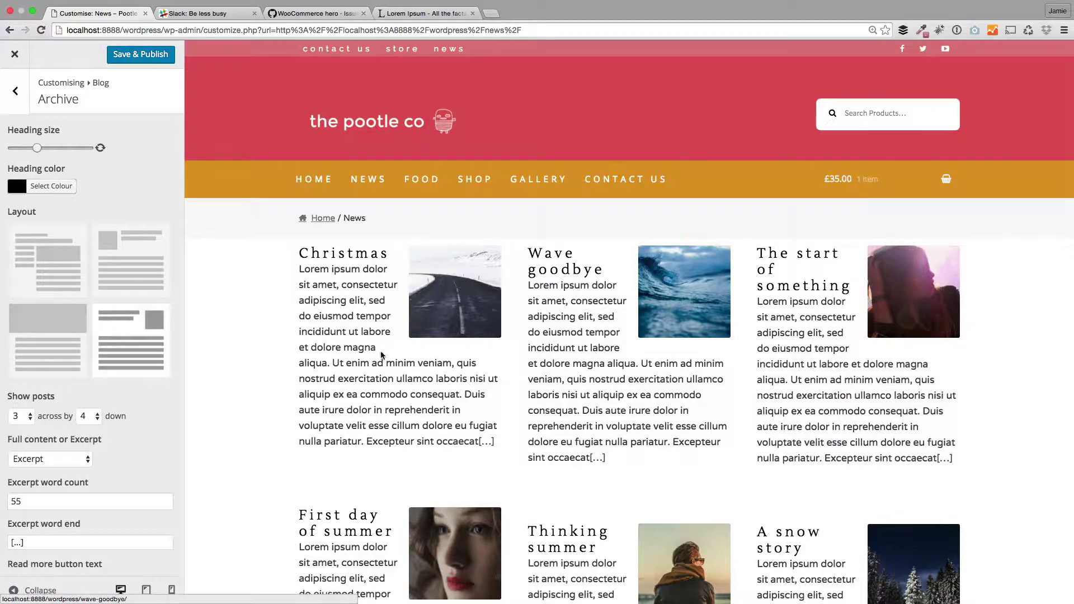
Step: Keep 55-word excerpts, return to two posts per row and the large-image-above layout
{"action": "scroll", "coordinate": [327, 364], "scroll_direction": "down", "scroll_amount": 5}
{"action": "scroll", "coordinate": [328, 363], "scroll_direction": "down", "scroll_amount": 5}
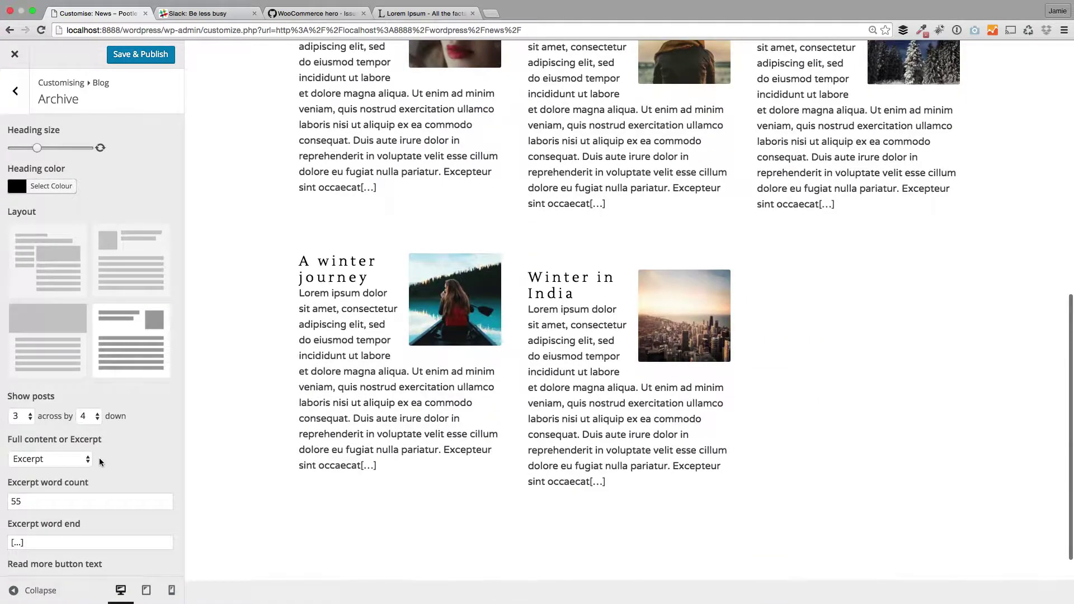
{"action": "scroll", "coordinate": [99, 462], "scroll_direction": "down", "scroll_amount": 2}
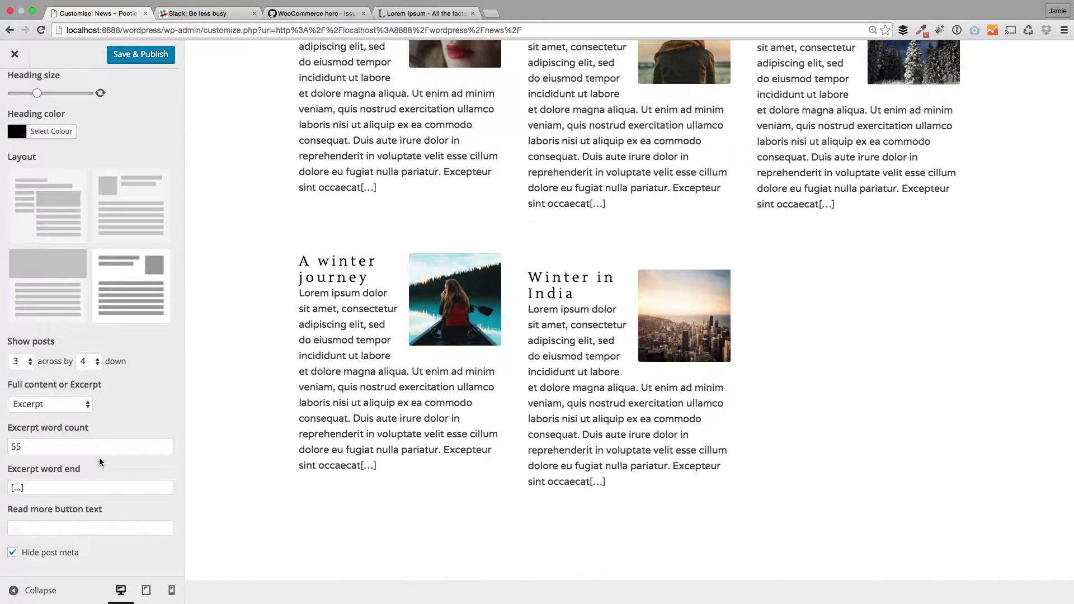
{"action": "scroll", "coordinate": [99, 462], "scroll_direction": "up", "scroll_amount": 1}
{"action": "left_click", "coordinate": [79, 432]}
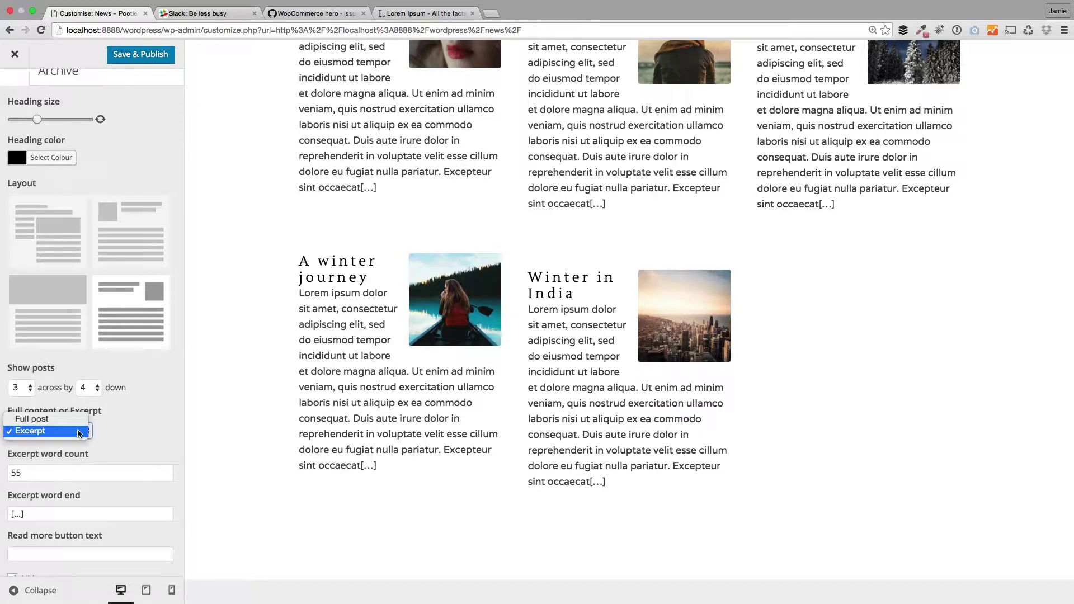
{"action": "left_click", "coordinate": [127, 426]}
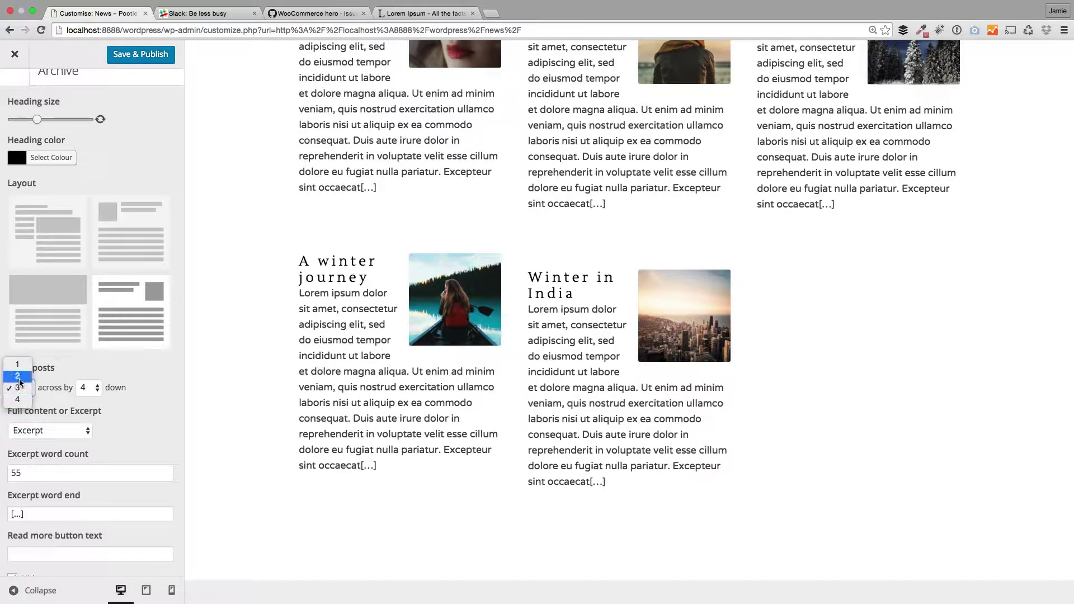
{"action": "left_click", "coordinate": [17, 375]}
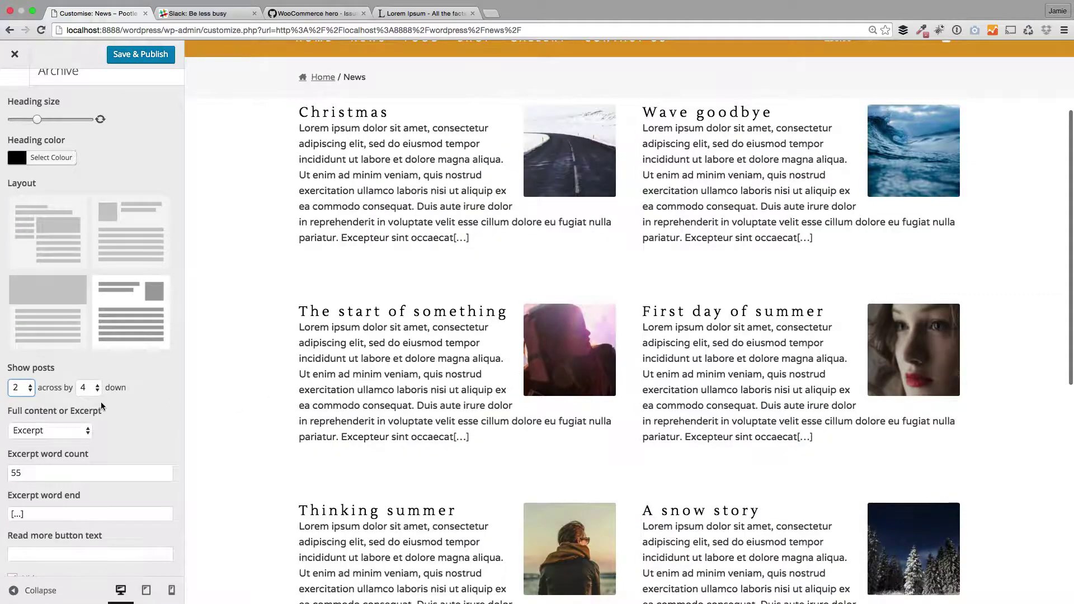
{"action": "left_click", "coordinate": [50, 310]}
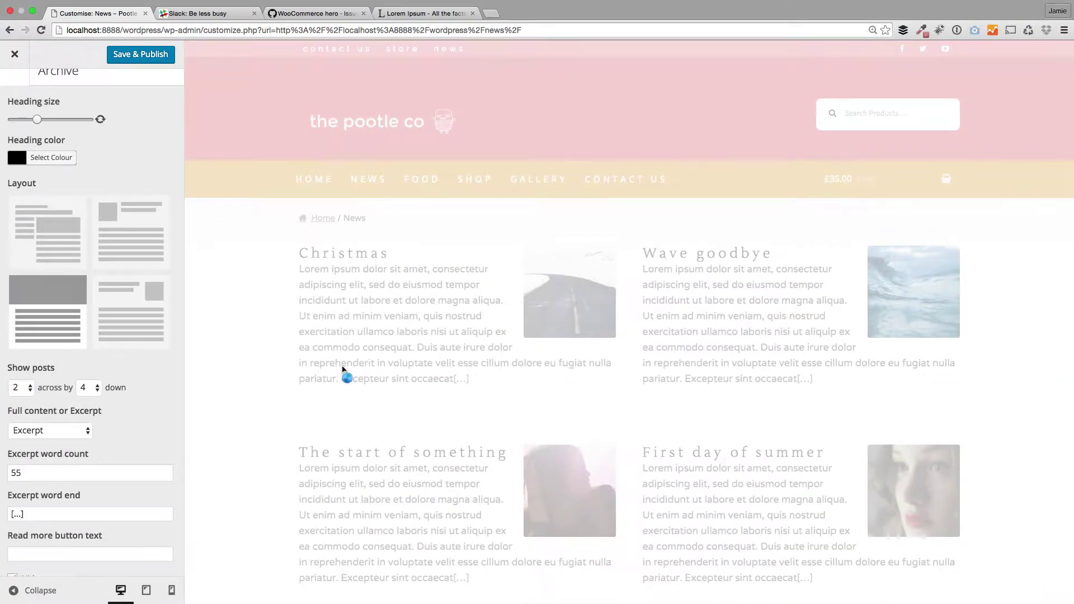
{"action": "scroll", "coordinate": [343, 371], "scroll_direction": "down", "scroll_amount": 5}
{"action": "scroll", "coordinate": [291, 312], "scroll_direction": "up", "scroll_amount": 5}
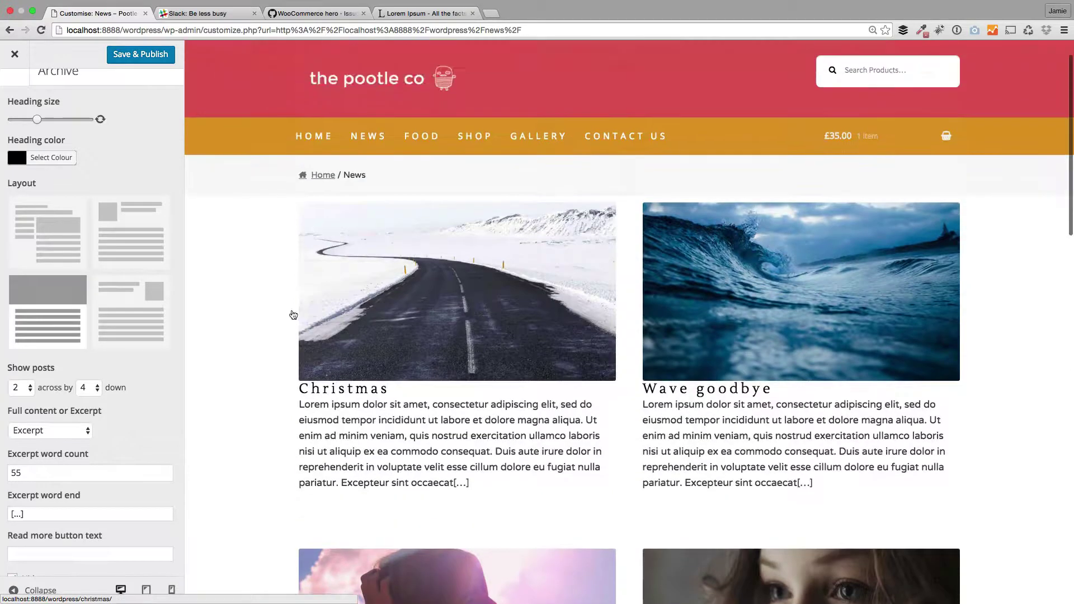
{"action": "scroll", "coordinate": [176, 86], "scroll_direction": "up", "scroll_amount": 2}
Step: Save & Publish the archive grid settings
{"action": "left_click", "coordinate": [144, 54]}
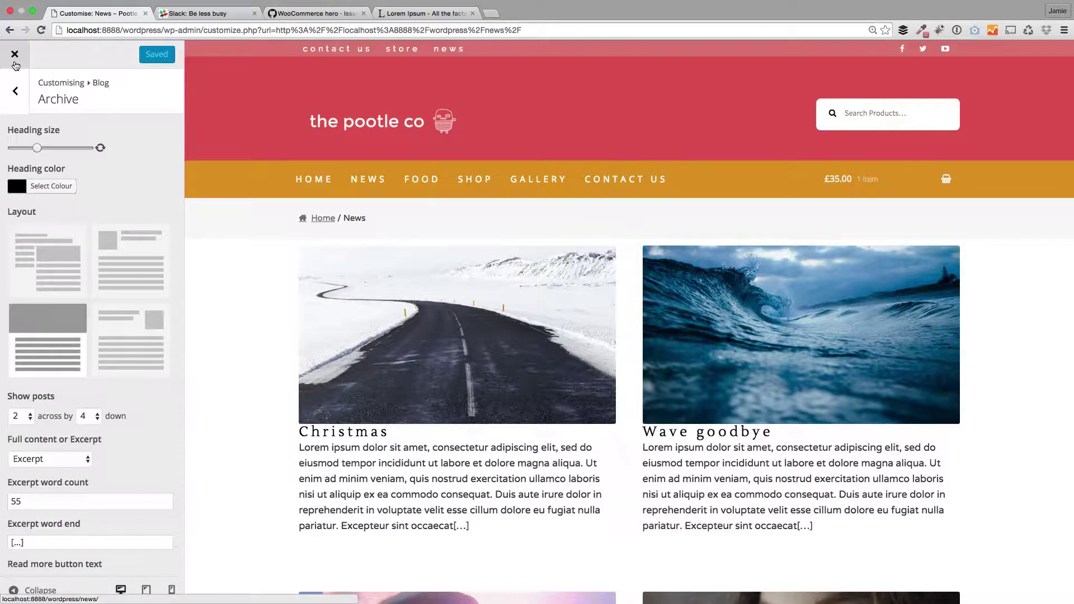
{"action": "scroll", "coordinate": [425, 387], "scroll_direction": "down", "scroll_amount": 4}
{"action": "scroll", "coordinate": [384, 438], "scroll_direction": "up", "scroll_amount": 4}
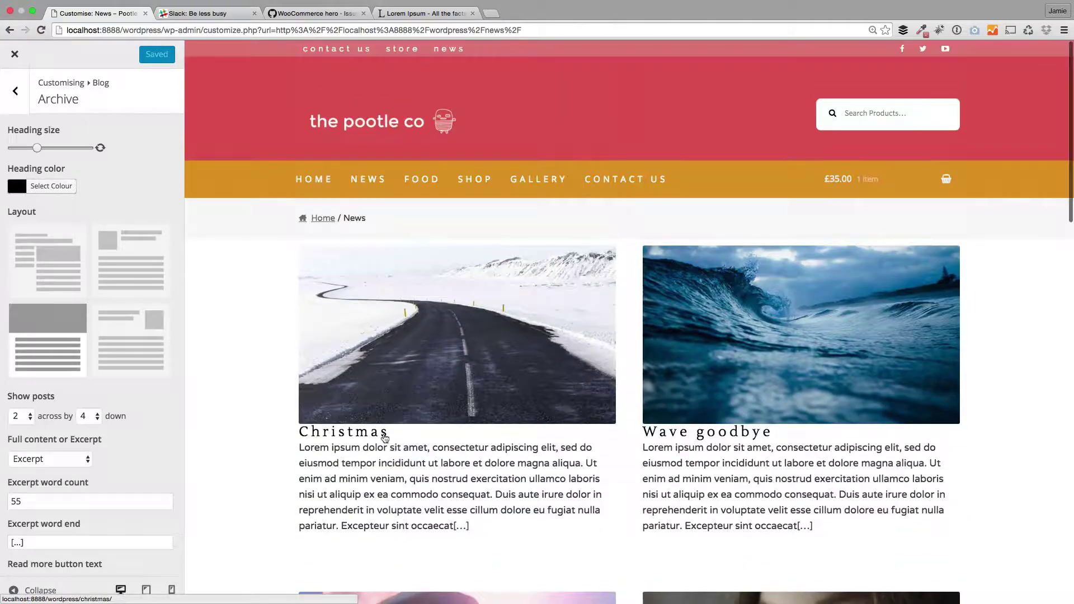
Step: Open the post 'The start of something' in the preview
{"action": "scroll", "coordinate": [625, 433], "scroll_direction": "down", "scroll_amount": 6}
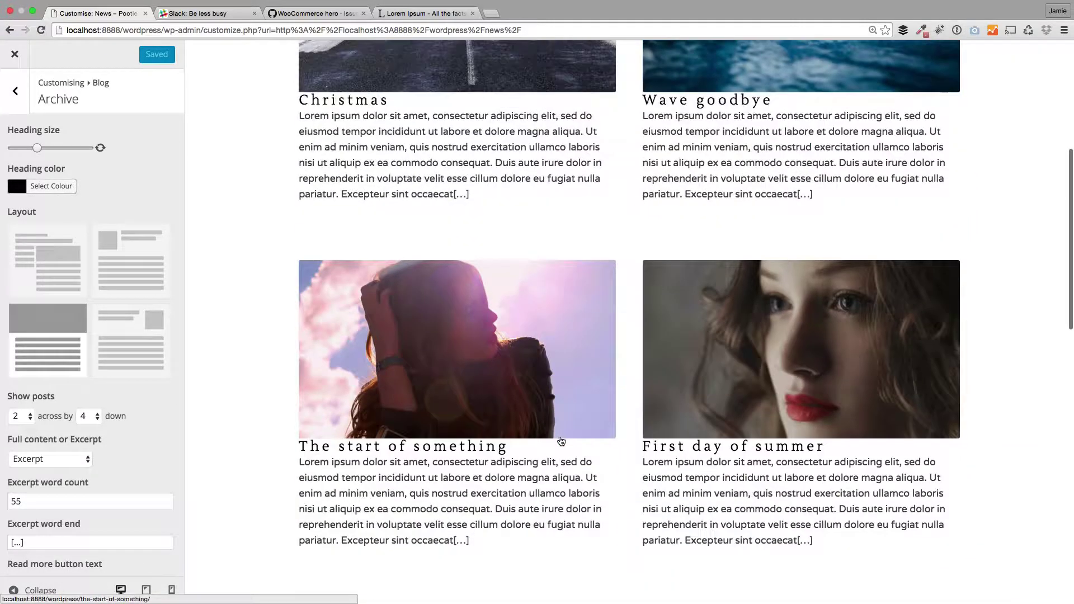
{"action": "left_click", "coordinate": [389, 322]}
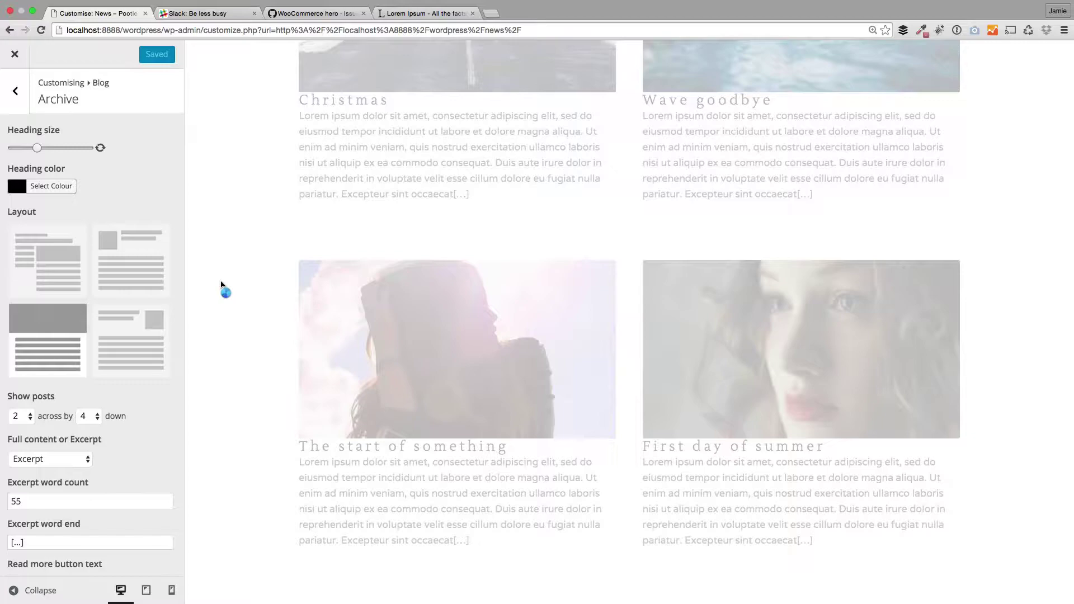
{"action": "scroll", "coordinate": [258, 327], "scroll_direction": "down", "scroll_amount": 4}
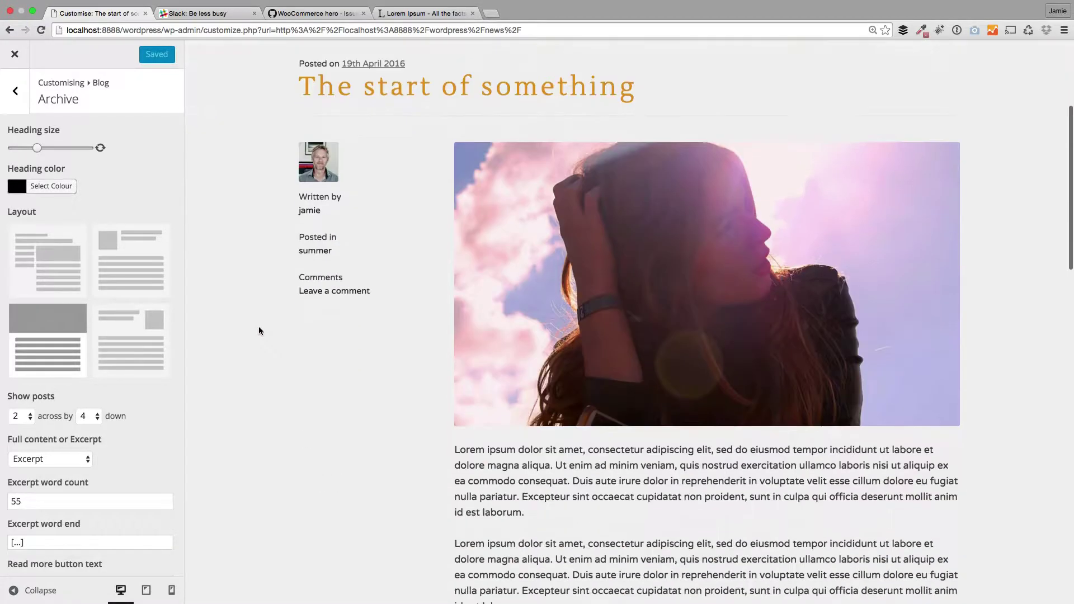
{"action": "scroll", "coordinate": [259, 326], "scroll_direction": "down", "scroll_amount": 15}
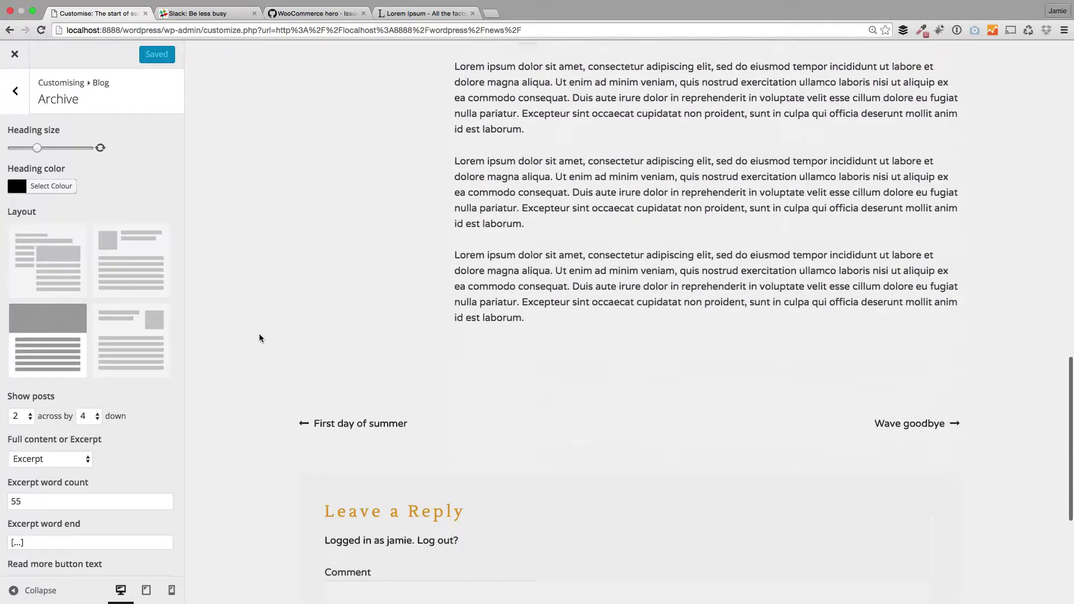
{"action": "scroll", "coordinate": [259, 336], "scroll_direction": "up", "scroll_amount": 20}
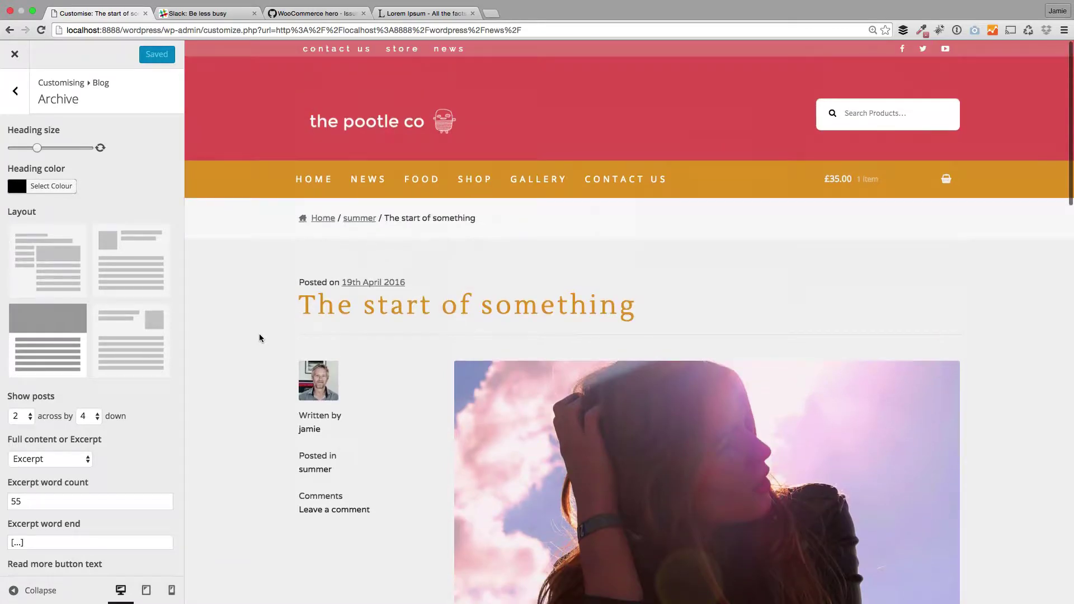
Step: Pick the second Single post layout, with a full-width featured image above the title
{"action": "left_click", "coordinate": [16, 95]}
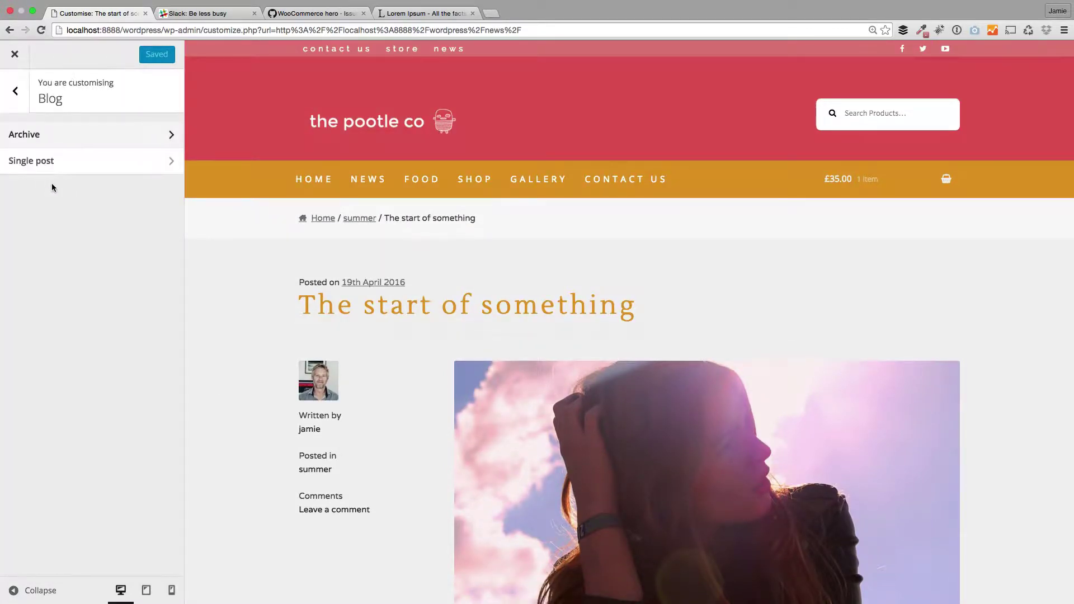
{"action": "left_click", "coordinate": [50, 160]}
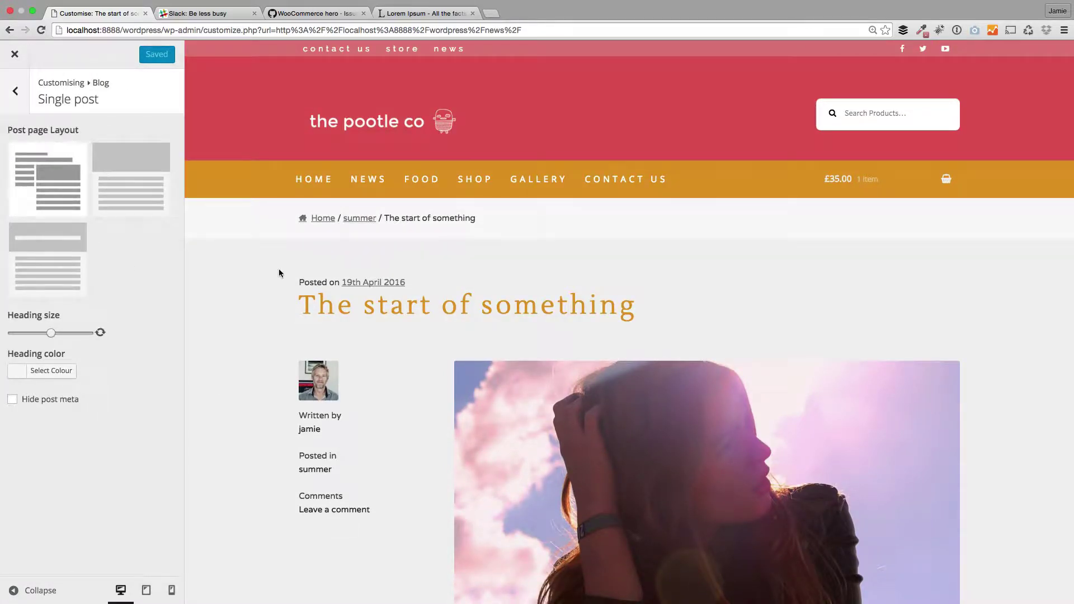
{"action": "scroll", "coordinate": [317, 329], "scroll_direction": "down", "scroll_amount": 5}
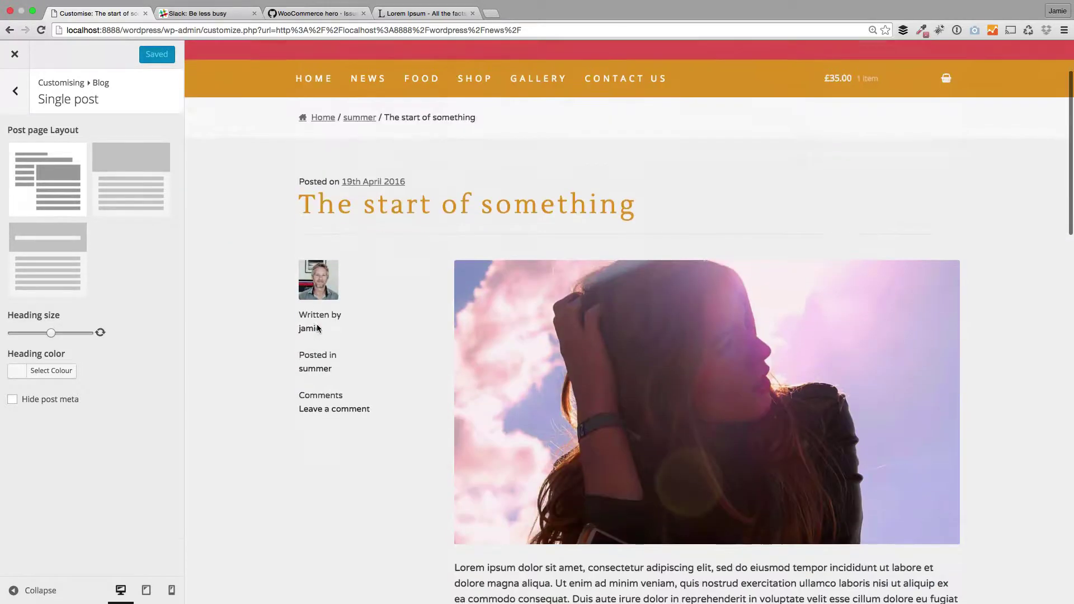
{"action": "scroll", "coordinate": [317, 329], "scroll_direction": "up", "scroll_amount": 5}
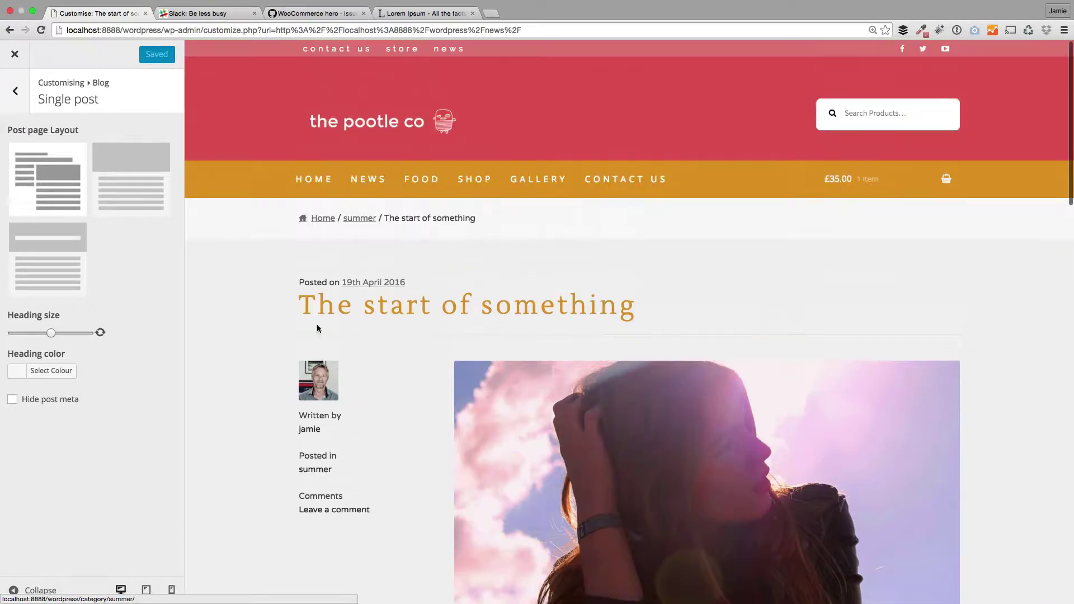
{"action": "left_click", "coordinate": [158, 188]}
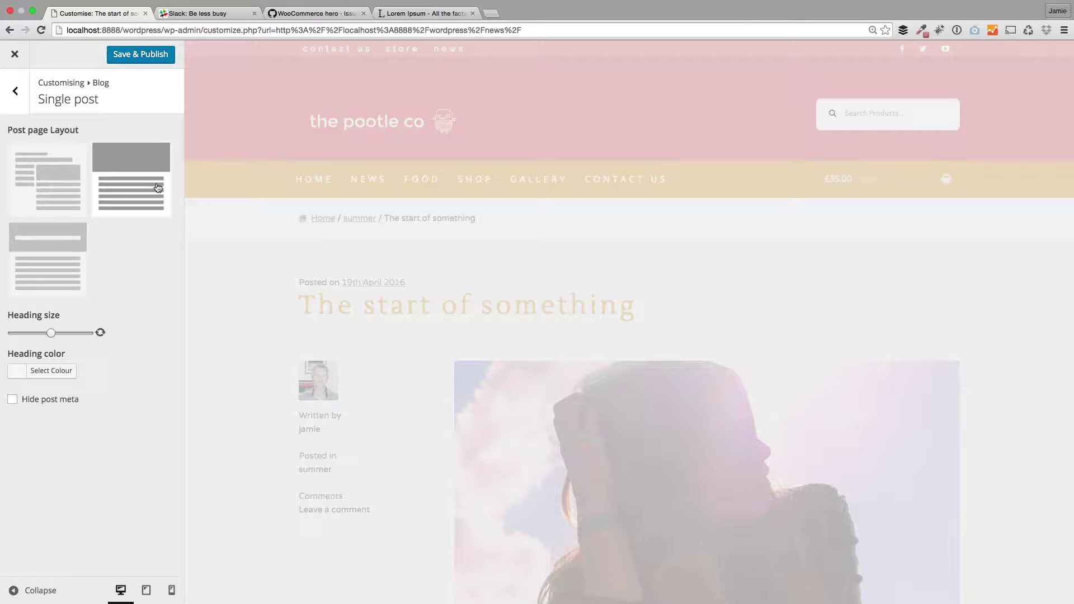
{"action": "scroll", "coordinate": [291, 355], "scroll_direction": "down", "scroll_amount": 5}
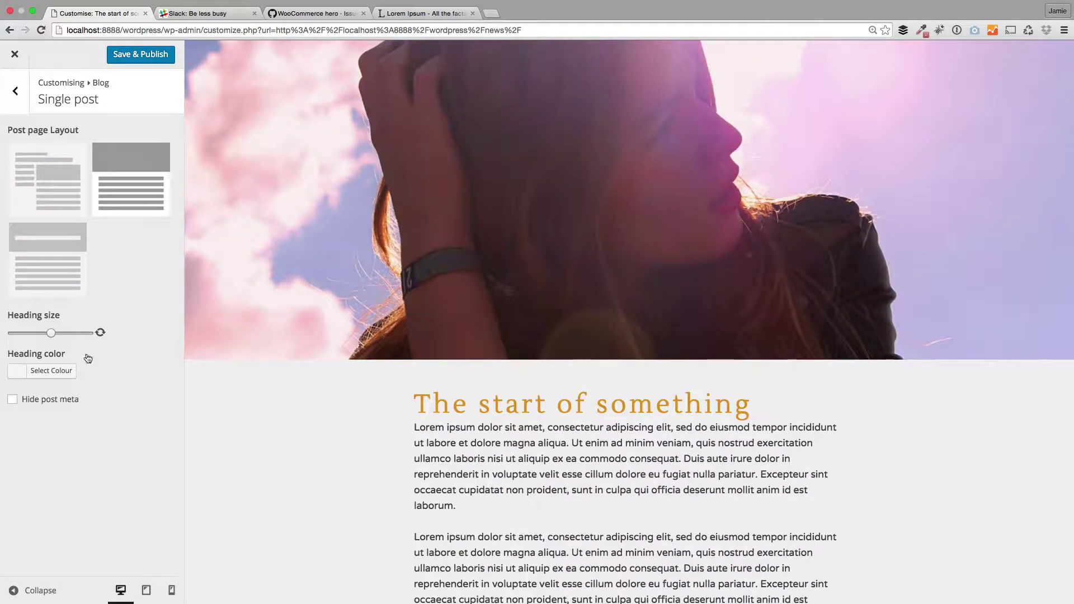
{"action": "scroll", "coordinate": [566, 230], "scroll_direction": "up", "scroll_amount": 5}
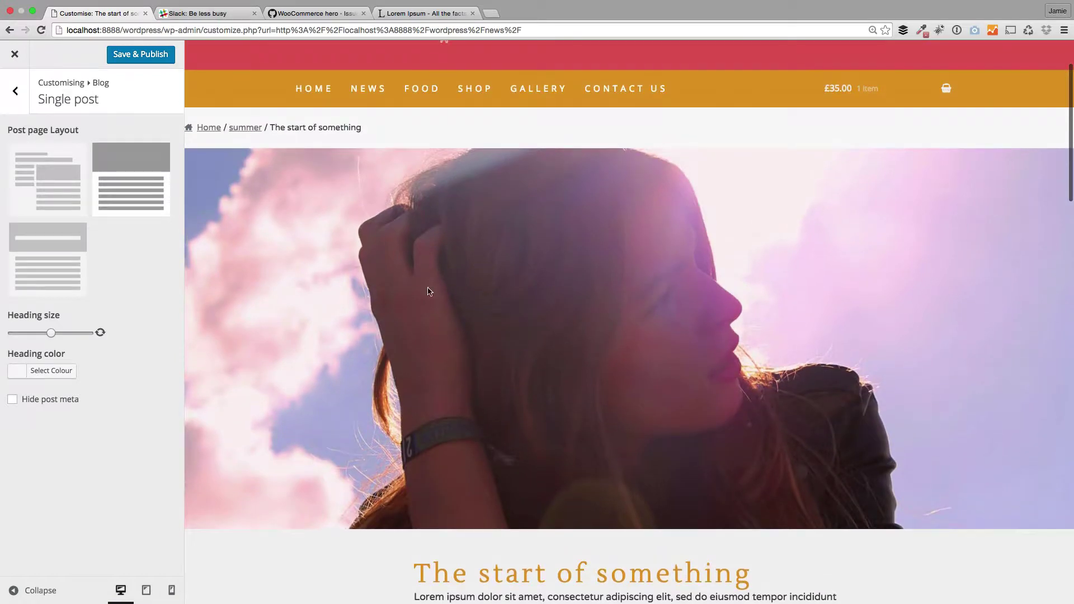
{"action": "scroll", "coordinate": [566, 336], "scroll_direction": "down", "scroll_amount": 8}
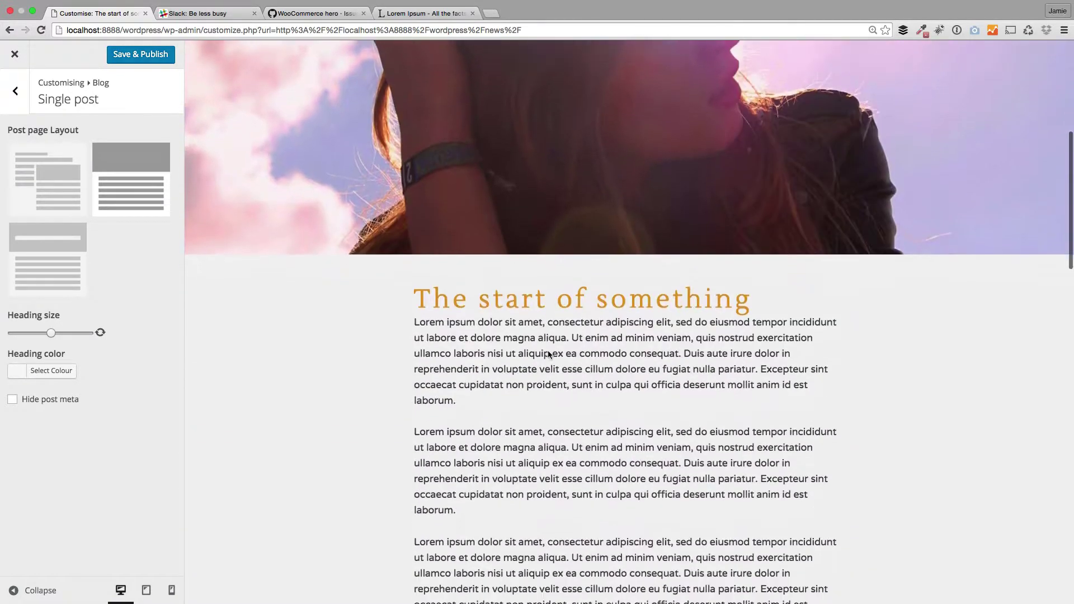
{"action": "scroll", "coordinate": [548, 350], "scroll_direction": "up", "scroll_amount": 10}
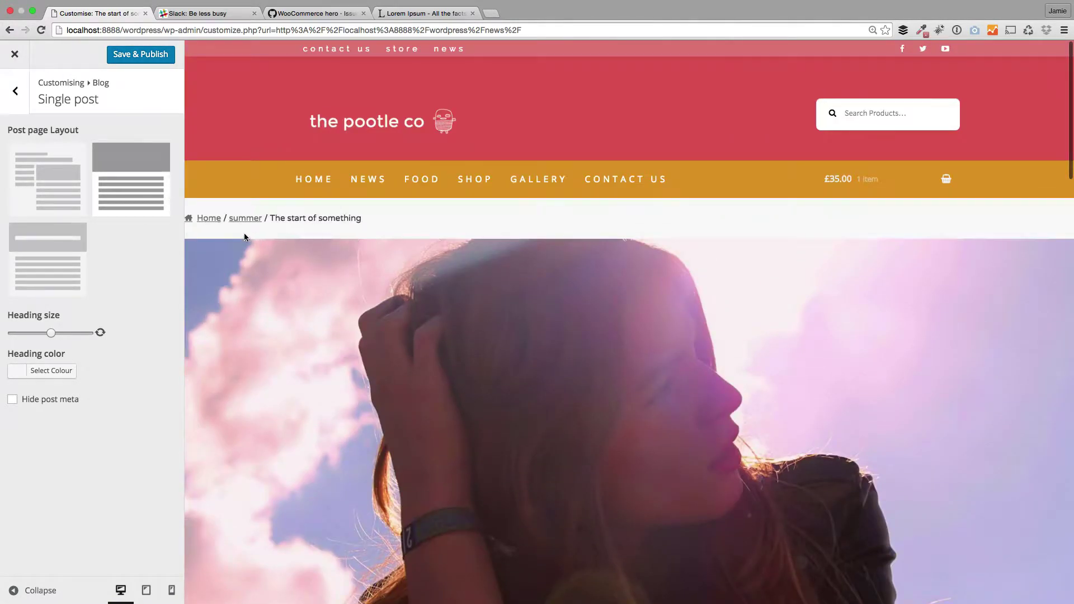
{"action": "left_click", "coordinate": [15, 90]}
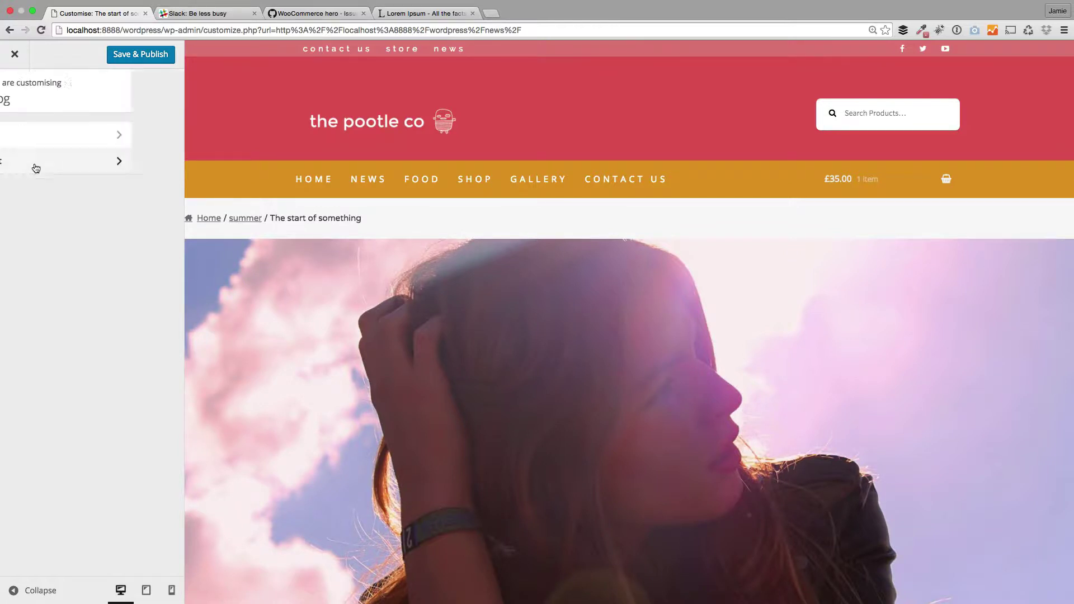
Step: Tick 'Hide breadcrumbs on posts' under Content > Content Elements
{"action": "left_click", "coordinate": [15, 91]}
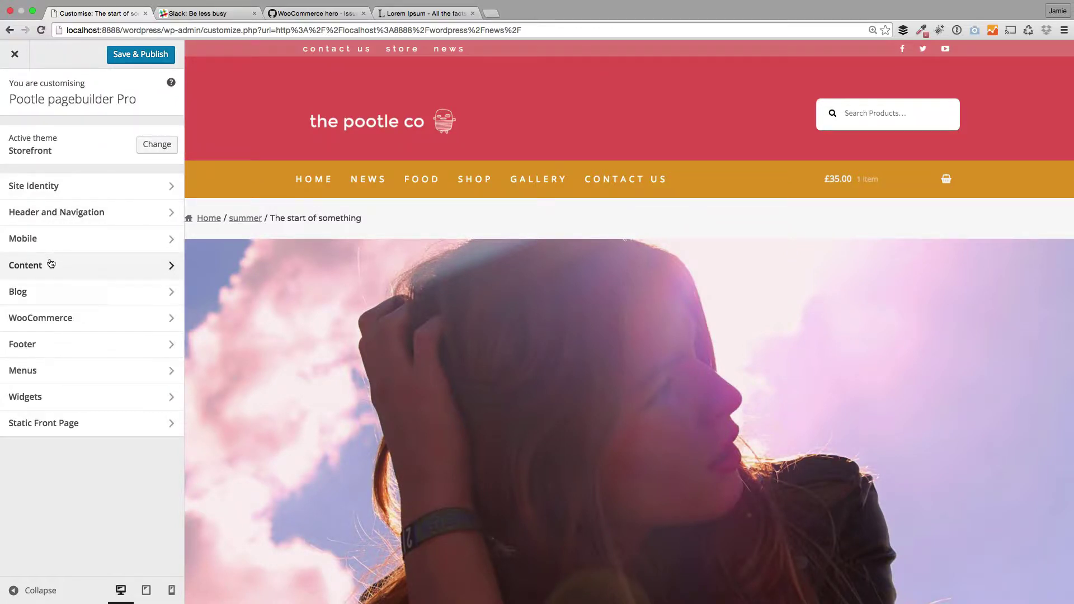
{"action": "left_click", "coordinate": [61, 263]}
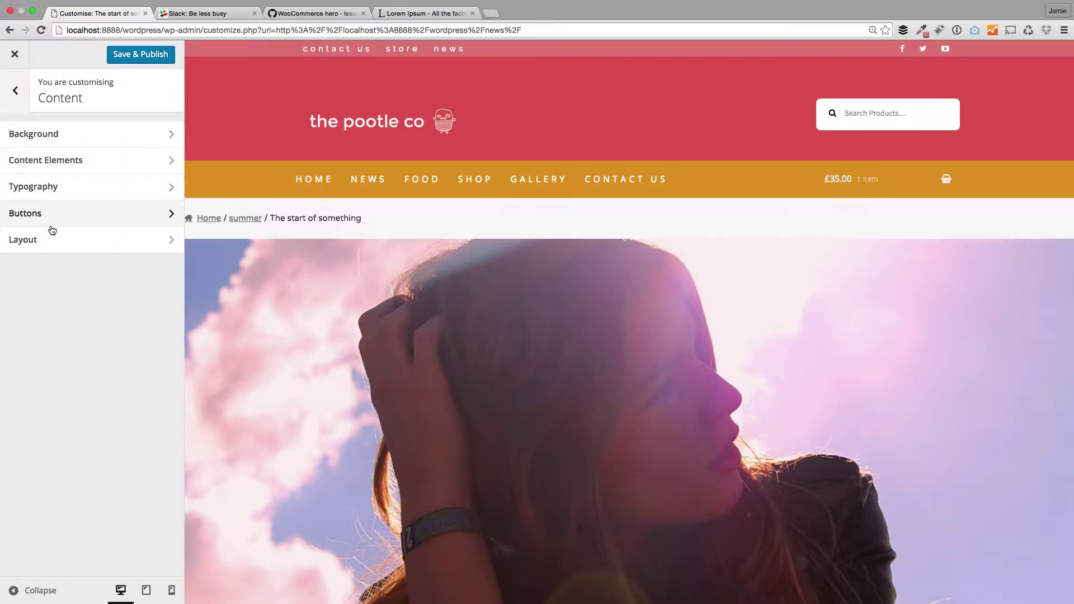
{"action": "left_click", "coordinate": [62, 170]}
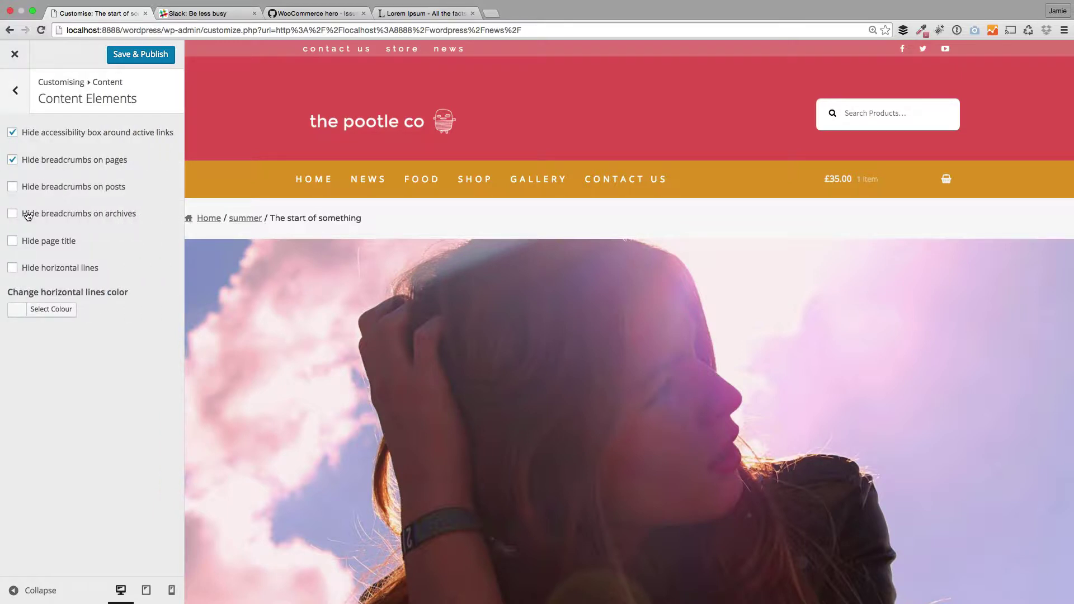
{"action": "left_click", "coordinate": [12, 188]}
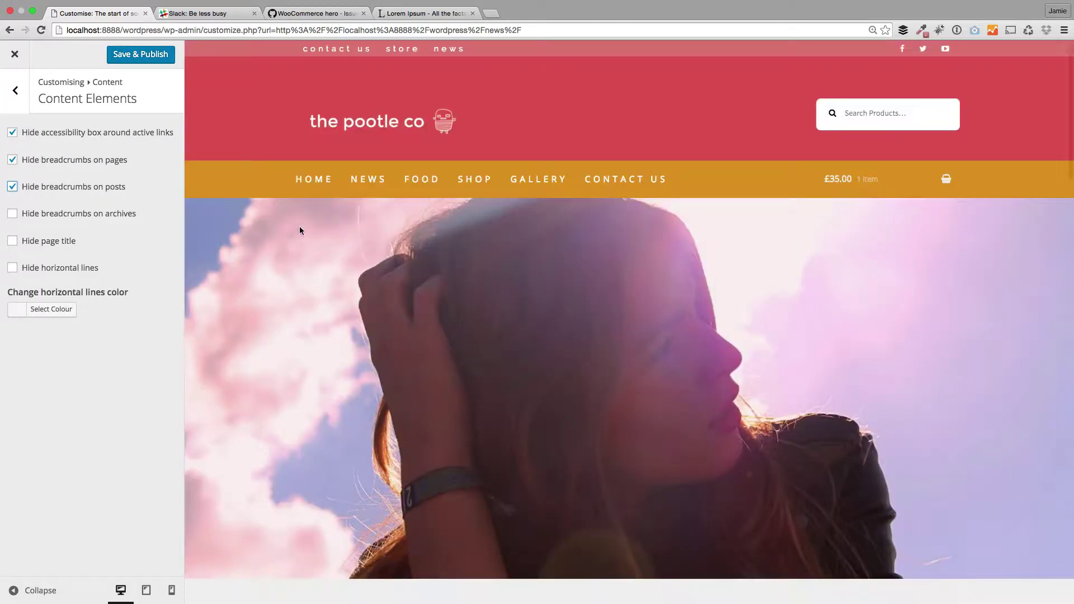
{"action": "left_click", "coordinate": [16, 93]}
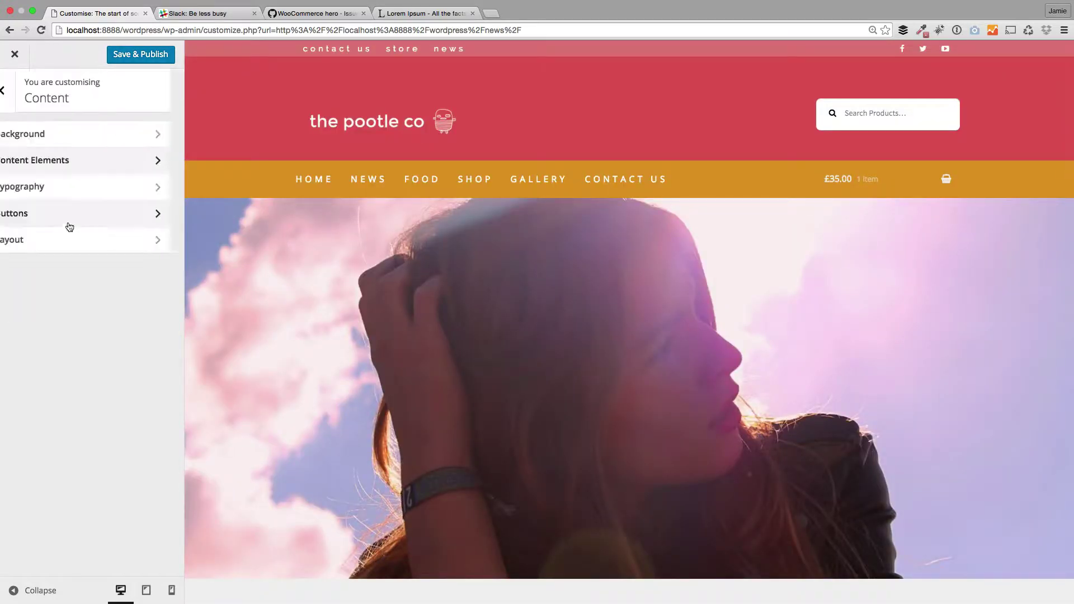
{"action": "left_click", "coordinate": [16, 90]}
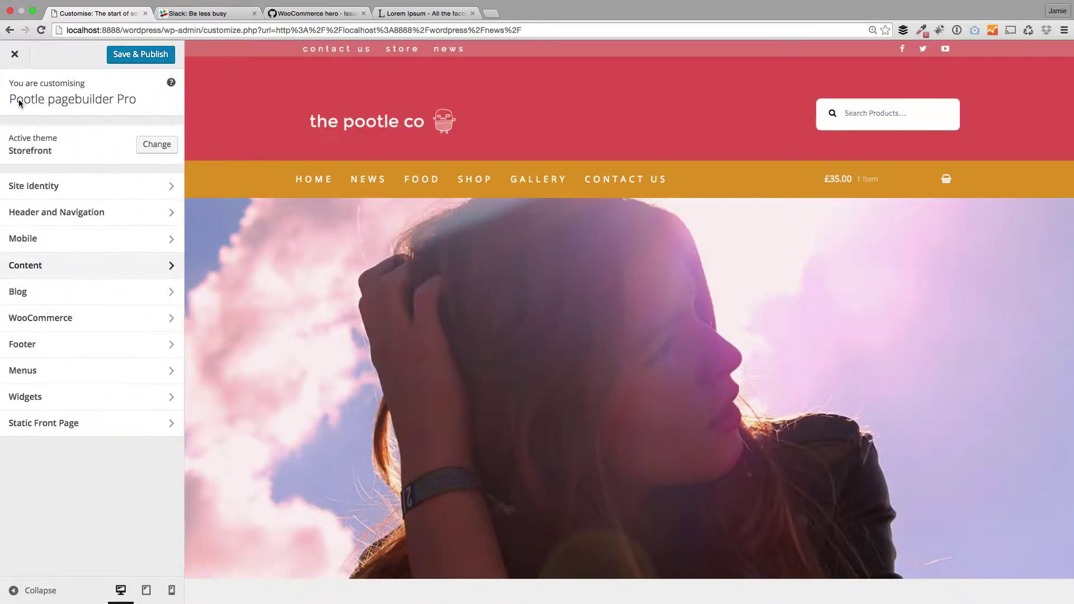
Step: Publish the single-post layout and breadcrumb changes
{"action": "left_click", "coordinate": [41, 291]}
{"action": "scroll", "coordinate": [334, 313], "scroll_direction": "down", "scroll_amount": 8}
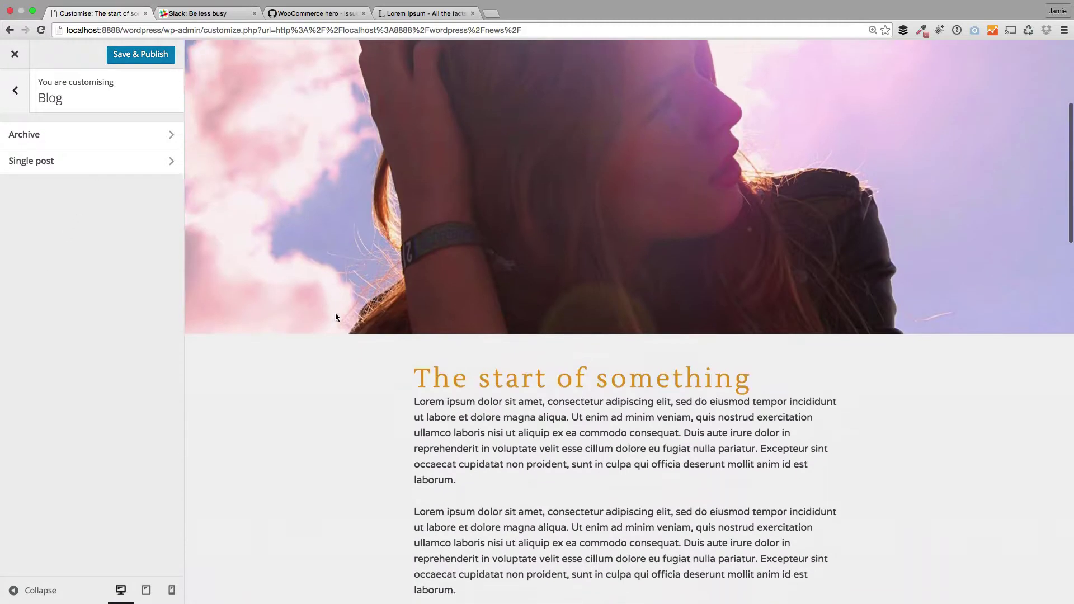
{"action": "scroll", "coordinate": [336, 334], "scroll_direction": "up", "scroll_amount": 3}
{"action": "left_click", "coordinate": [127, 56]}
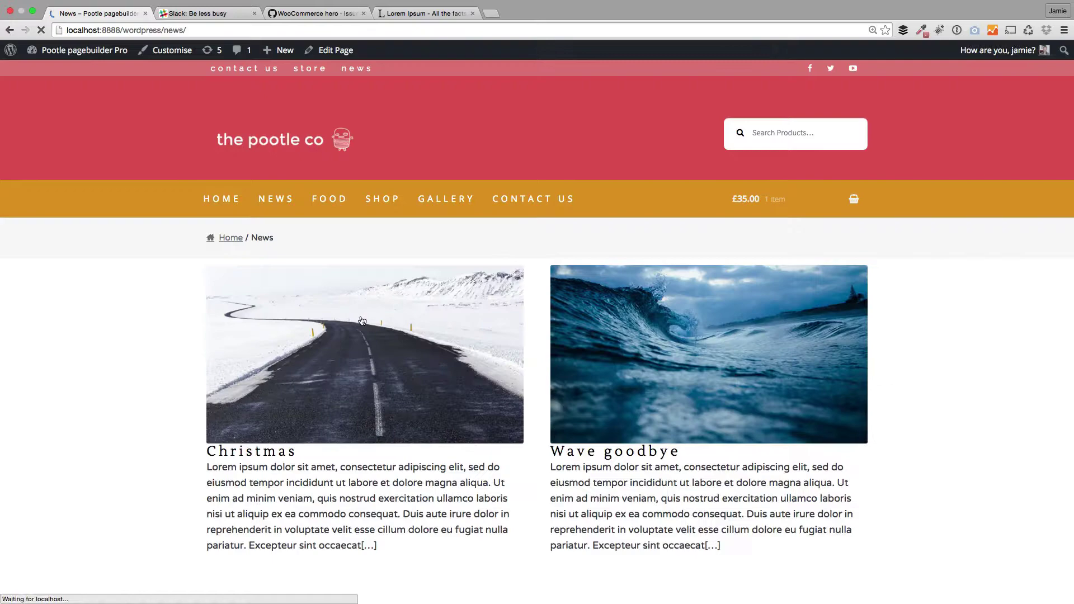
Step: Open the 'A snow story' post from the News grid and check its full-width image
{"action": "scroll", "coordinate": [621, 335], "scroll_direction": "down", "scroll_amount": 10}
{"action": "left_click", "coordinate": [622, 335]}
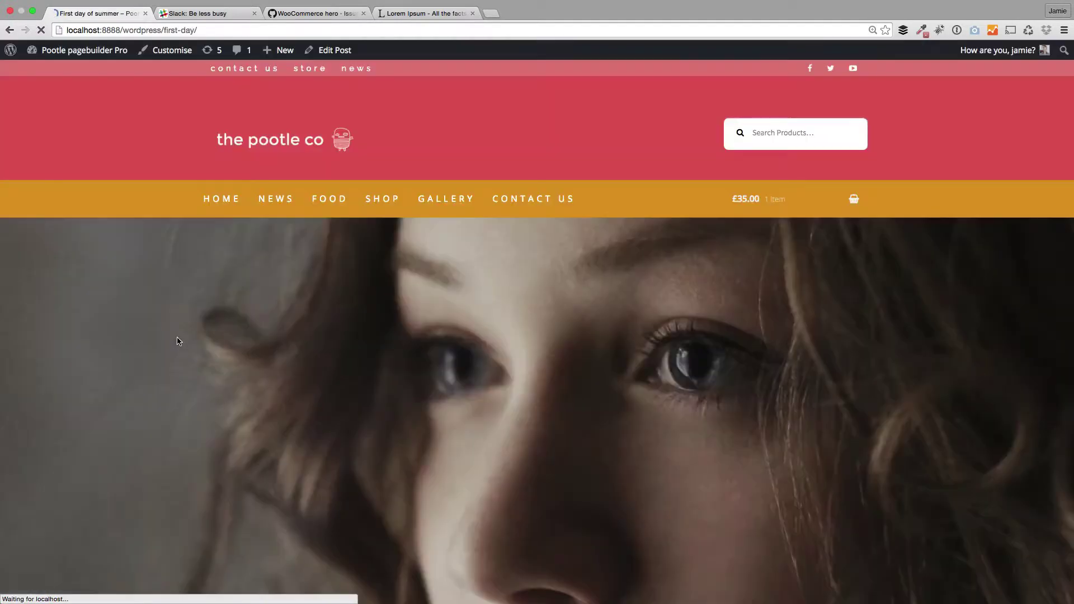
{"action": "scroll", "coordinate": [179, 337], "scroll_direction": "down", "scroll_amount": 8}
{"action": "scroll", "coordinate": [199, 300], "scroll_direction": "down", "scroll_amount": 5}
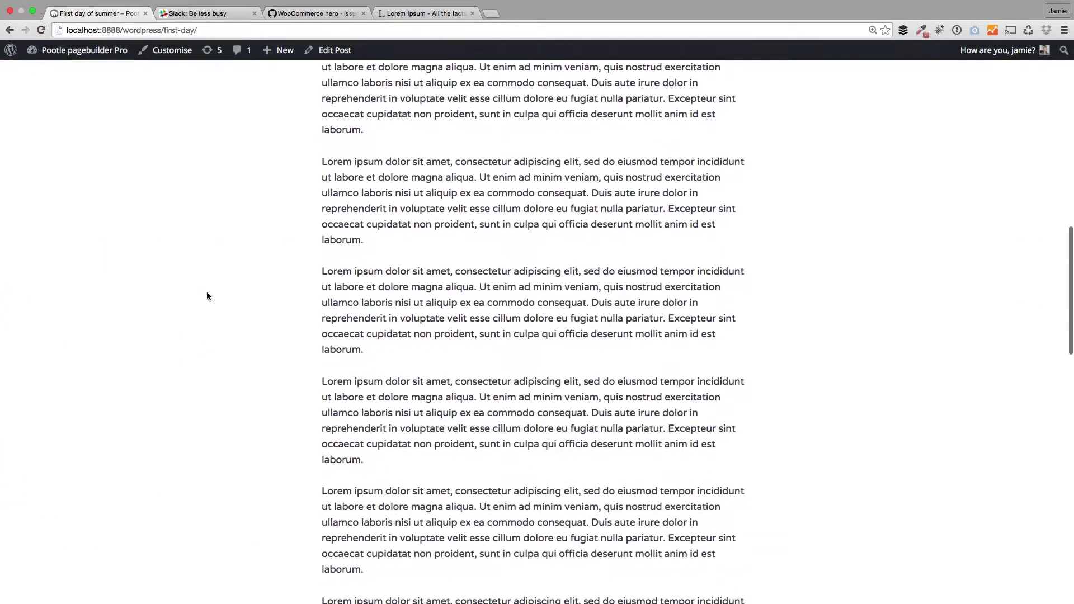
{"action": "scroll", "coordinate": [207, 295], "scroll_direction": "up", "scroll_amount": 10}
{"action": "scroll", "coordinate": [273, 334], "scroll_direction": "up", "scroll_amount": 2}
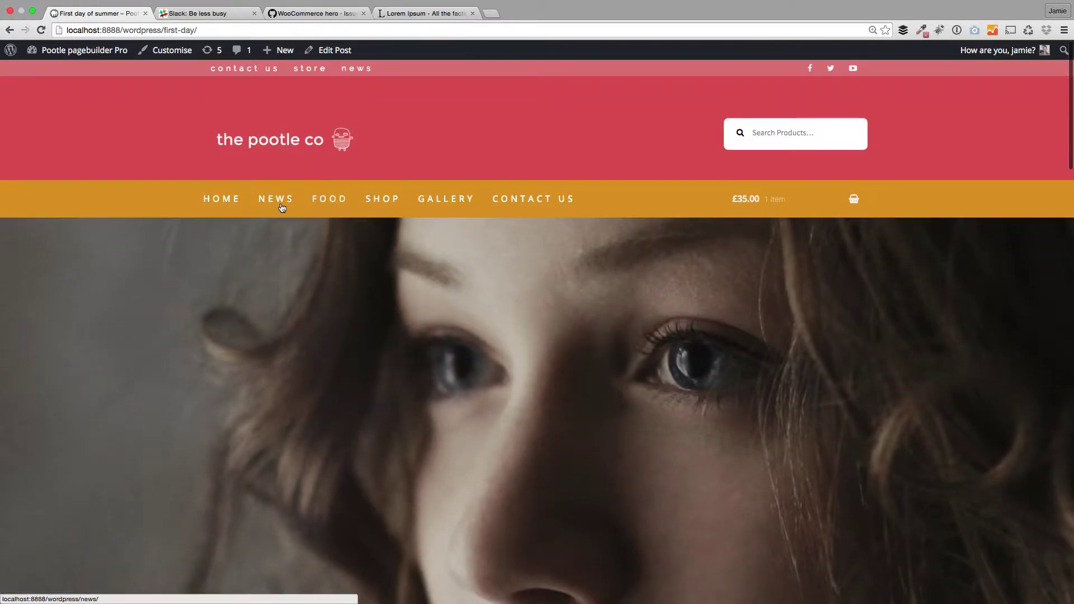
{"action": "scroll", "coordinate": [296, 330], "scroll_direction": "down", "scroll_amount": 10}
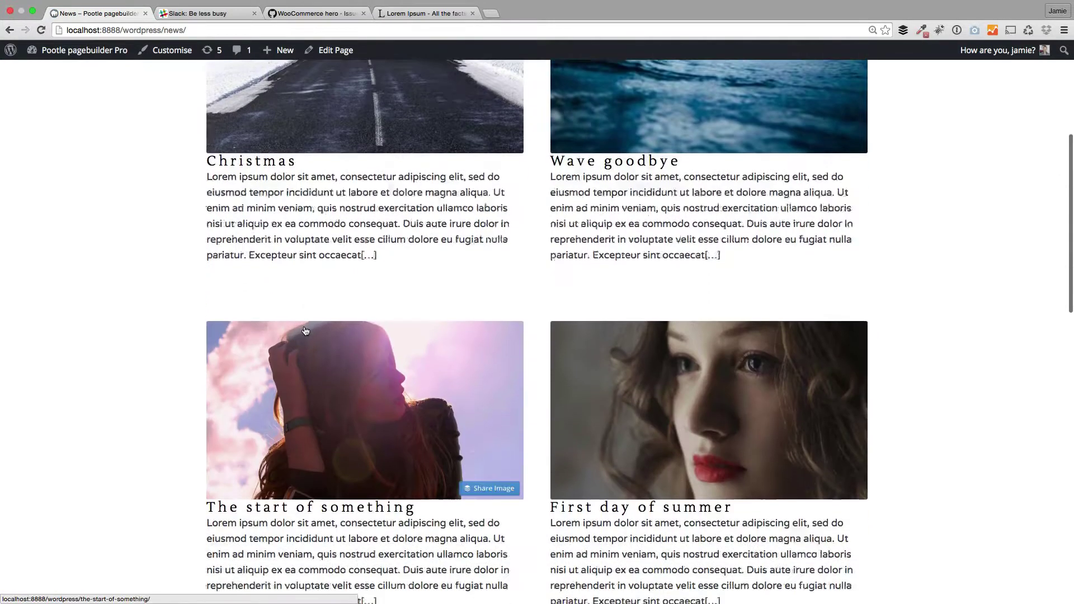
{"action": "scroll", "coordinate": [303, 328], "scroll_direction": "down", "scroll_amount": 5}
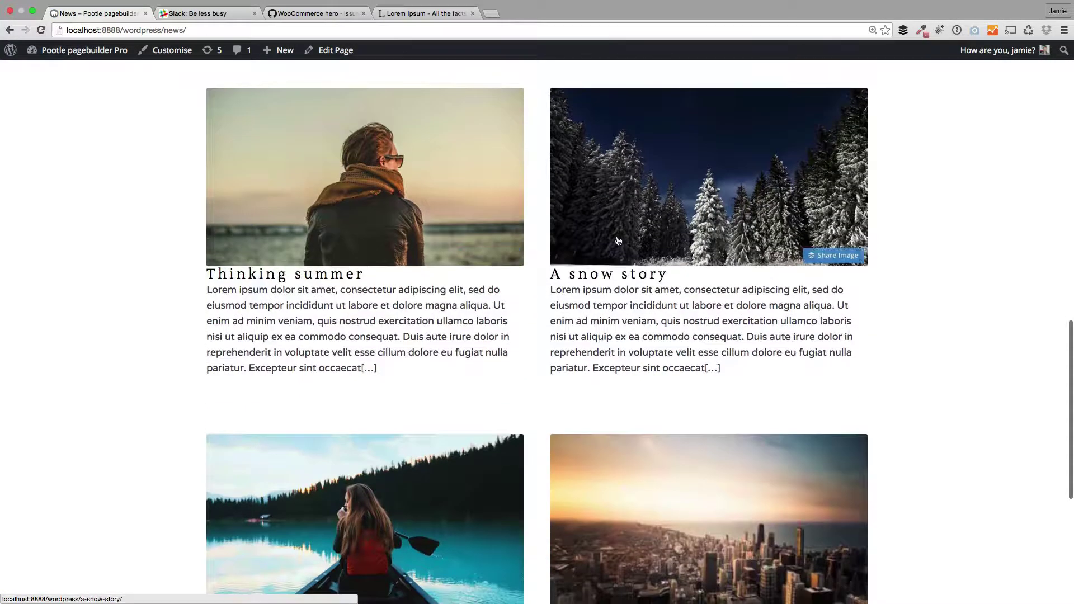
{"action": "scroll", "coordinate": [141, 296], "scroll_direction": "down", "scroll_amount": 10}
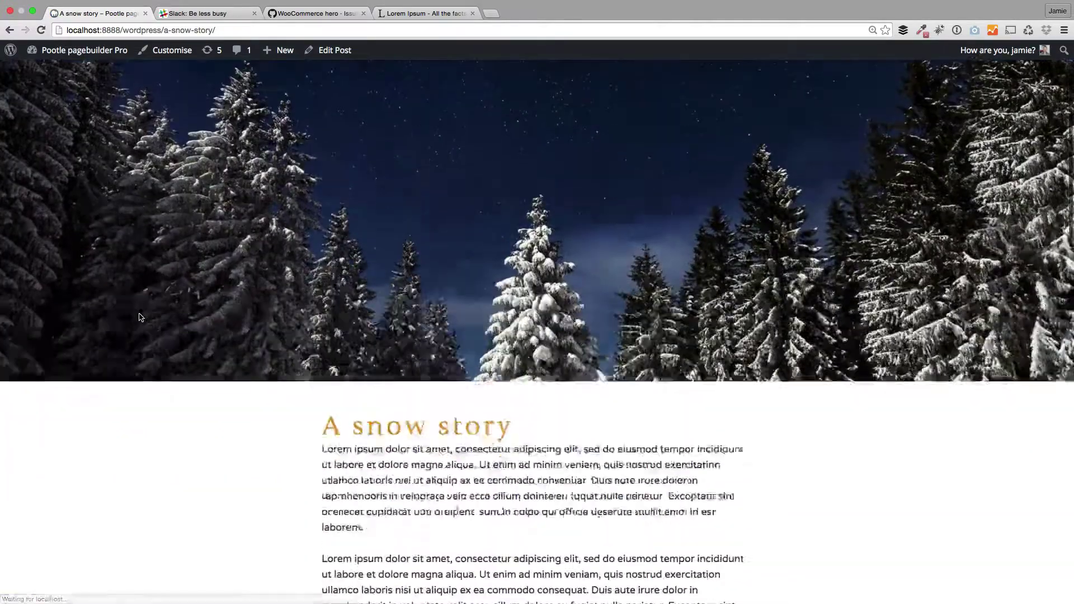
{"action": "scroll", "coordinate": [142, 317], "scroll_direction": "down", "scroll_amount": 5}
{"action": "scroll", "coordinate": [137, 297], "scroll_direction": "up", "scroll_amount": 15}
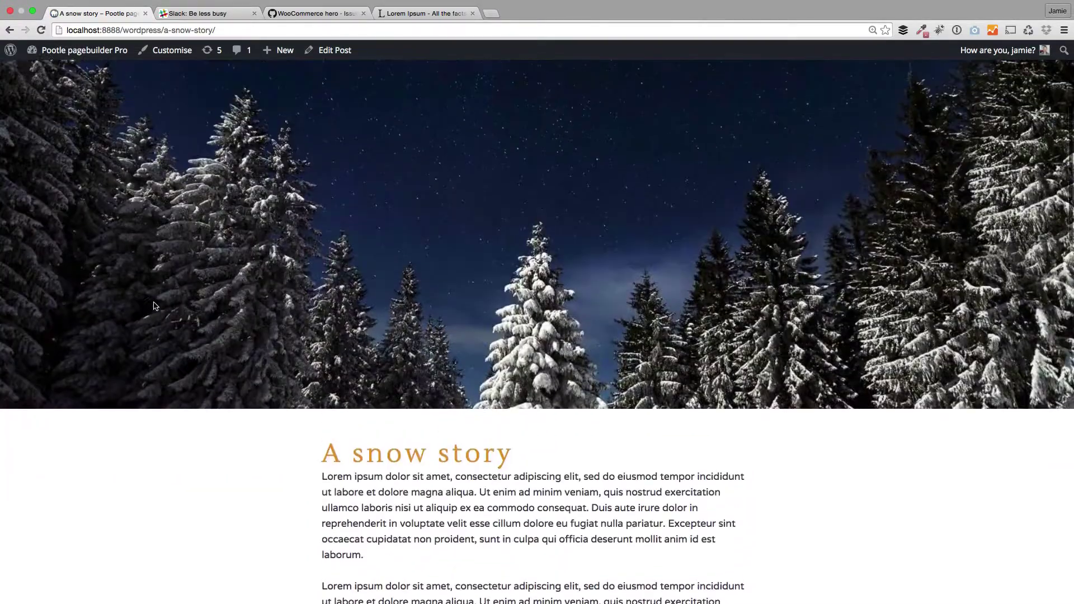
{"action": "scroll", "coordinate": [155, 306], "scroll_direction": "up", "scroll_amount": 3}
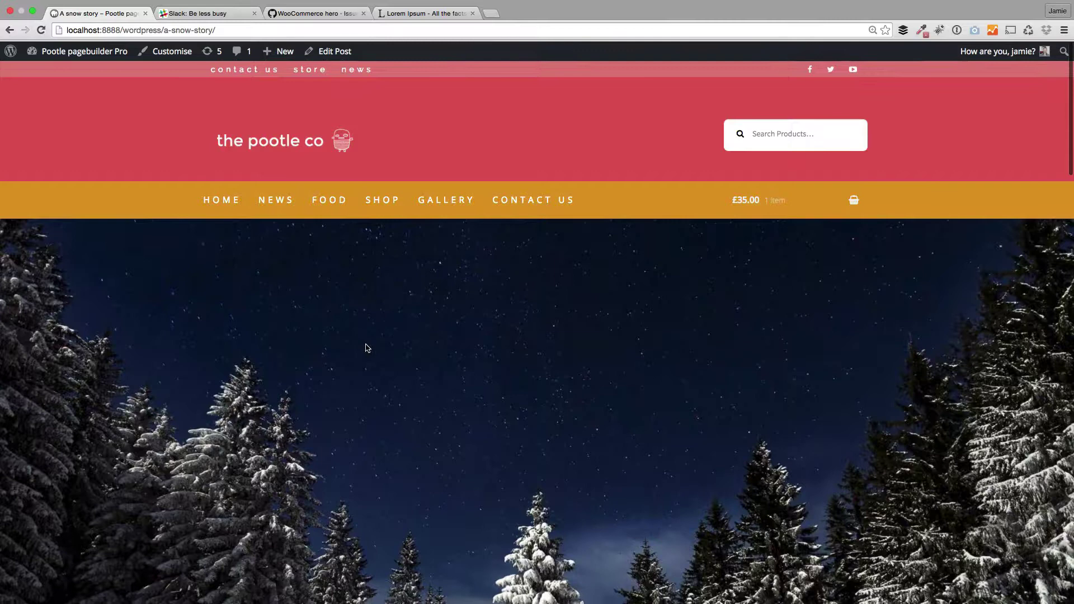
Step: In Customizer > Blog > Single post, choose the third layout with the title overlaid on the image
{"action": "left_click", "coordinate": [168, 49]}
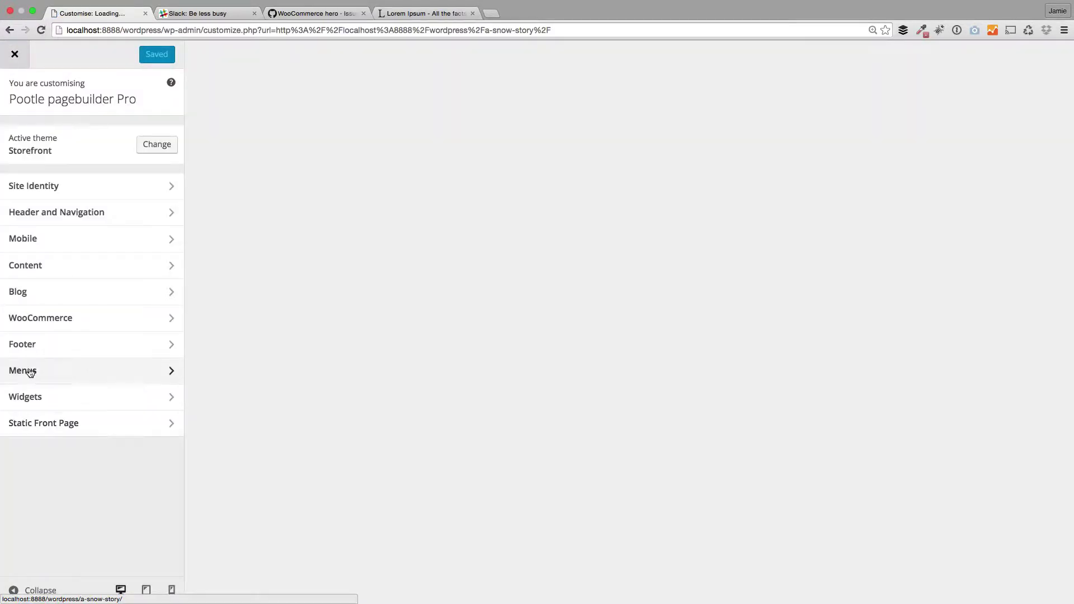
{"action": "left_click", "coordinate": [79, 301]}
{"action": "left_click", "coordinate": [33, 161]}
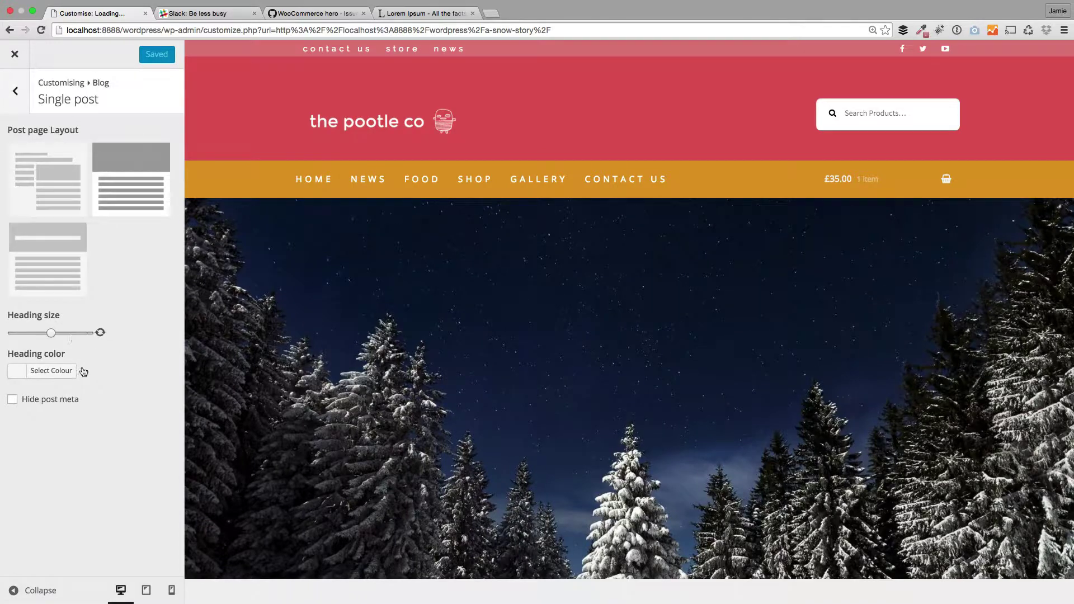
{"action": "left_click", "coordinate": [43, 280]}
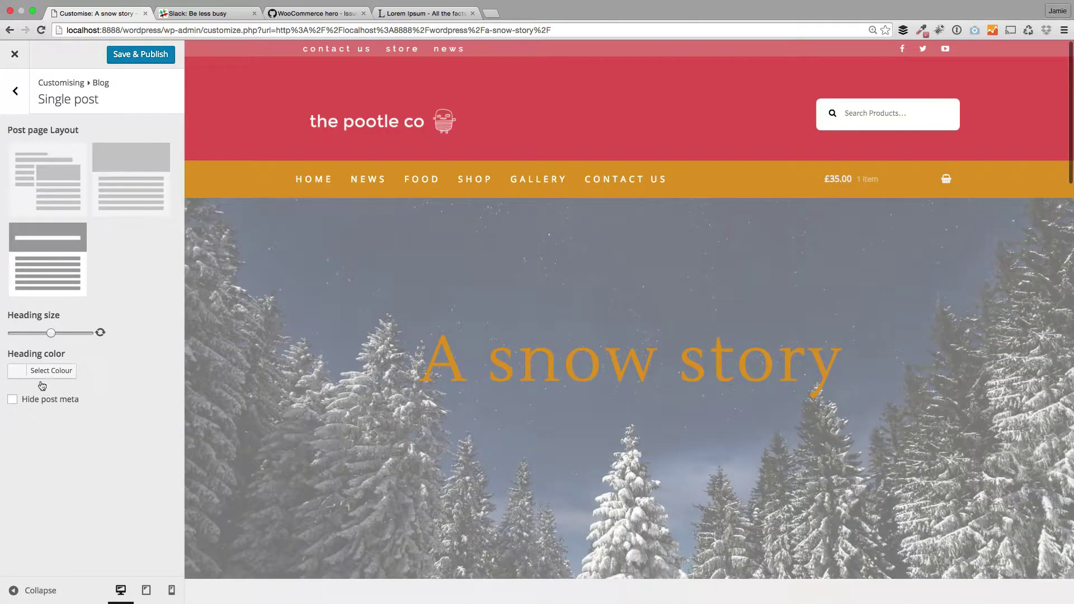
Step: Set the single post heading colour to white
{"action": "left_click", "coordinate": [45, 371]}
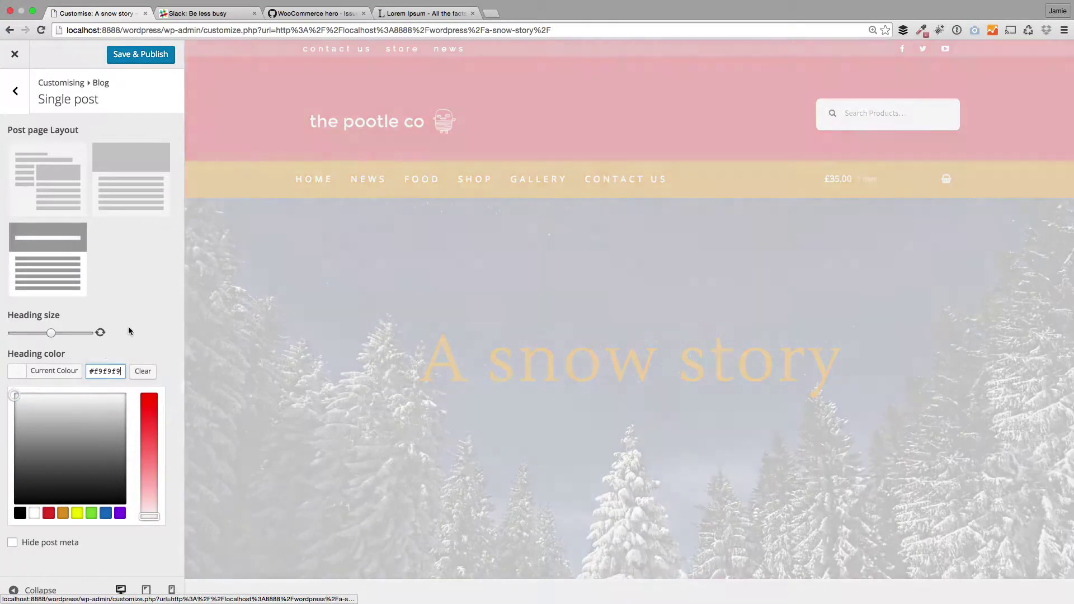
{"action": "left_click", "coordinate": [129, 330]}
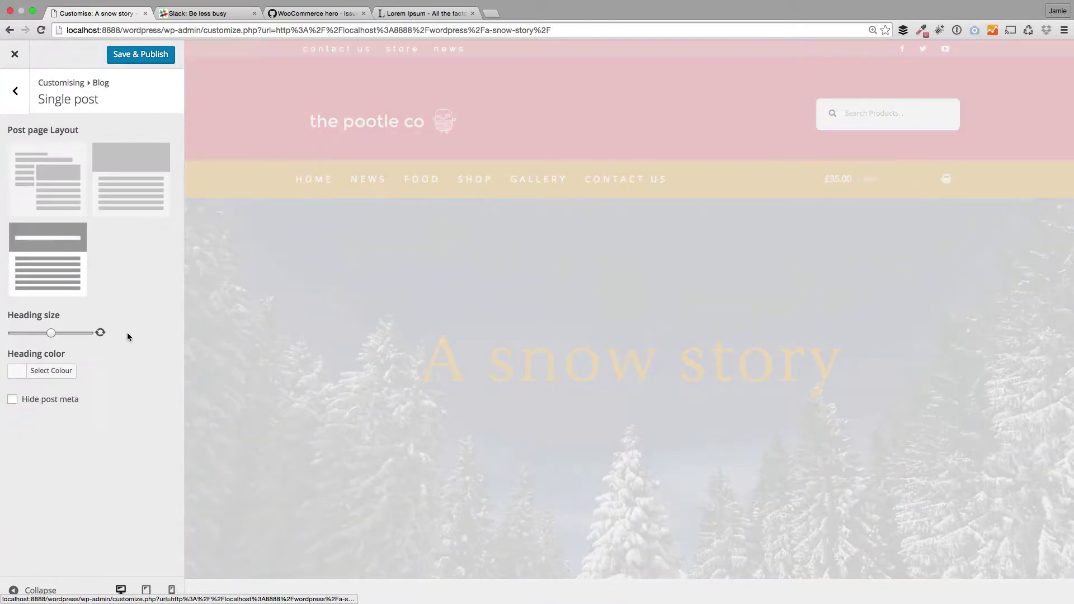
{"action": "scroll", "coordinate": [240, 404], "scroll_direction": "down", "scroll_amount": 5}
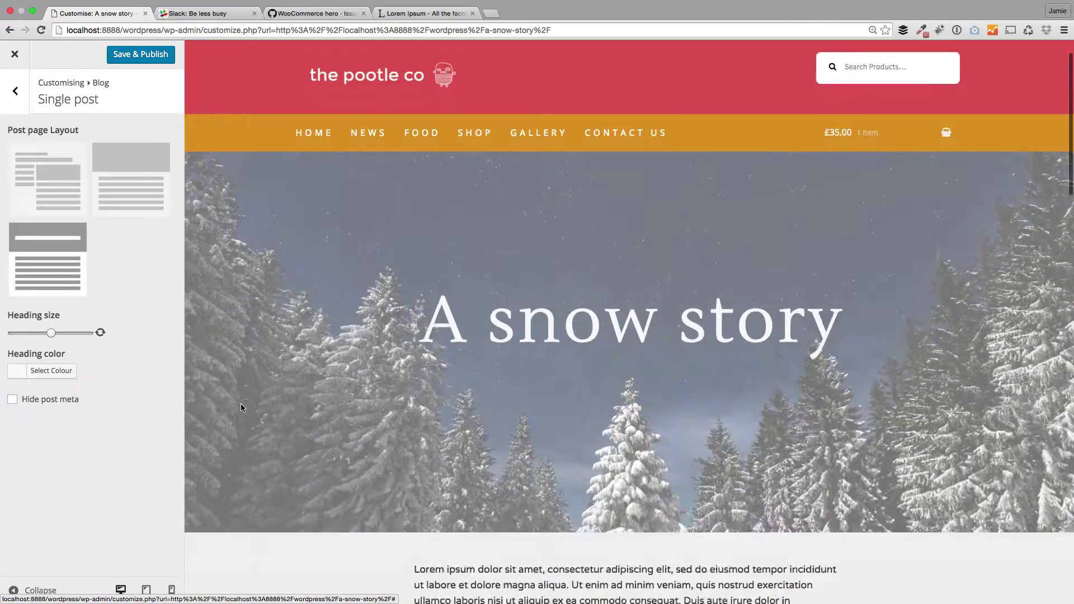
{"action": "scroll", "coordinate": [706, 357], "scroll_direction": "up", "scroll_amount": 5}
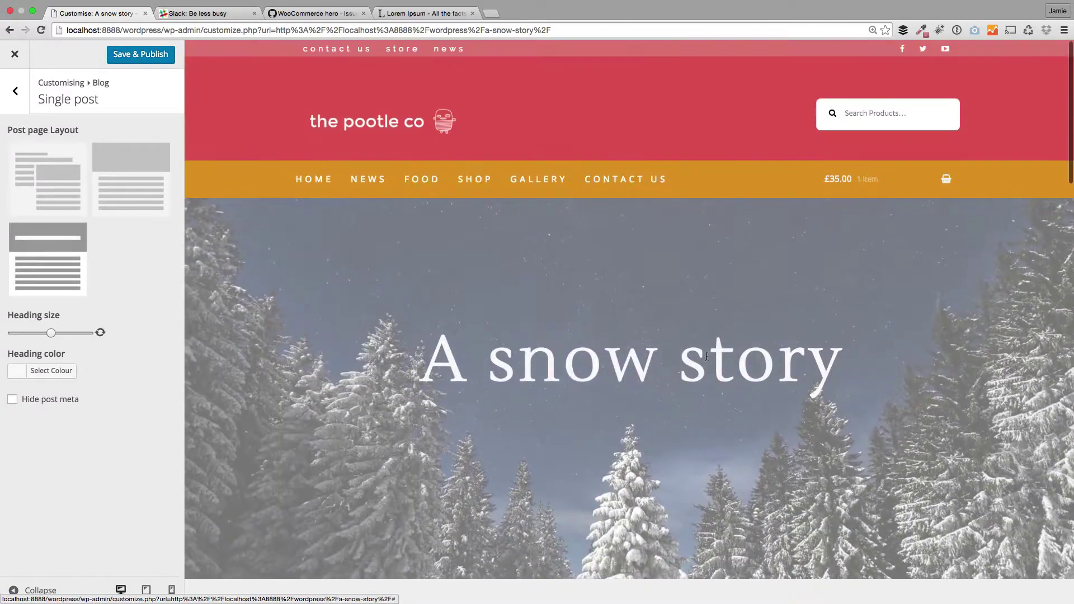
{"action": "scroll", "coordinate": [540, 394], "scroll_direction": "down", "scroll_amount": 5}
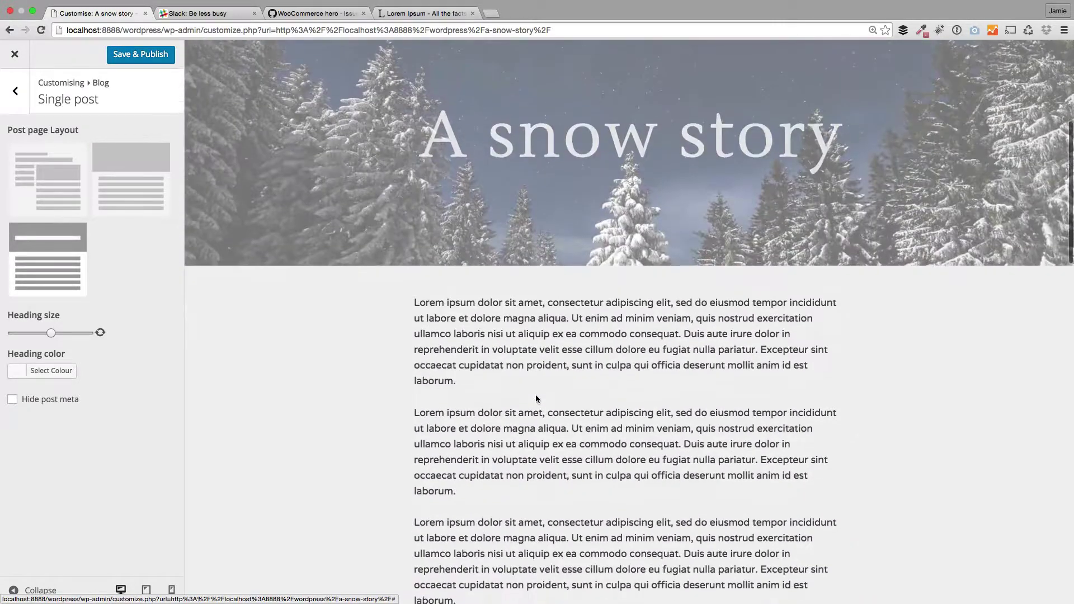
{"action": "scroll", "coordinate": [535, 394], "scroll_direction": "up", "scroll_amount": 5}
{"action": "scroll", "coordinate": [535, 395], "scroll_direction": "down", "scroll_amount": 8}
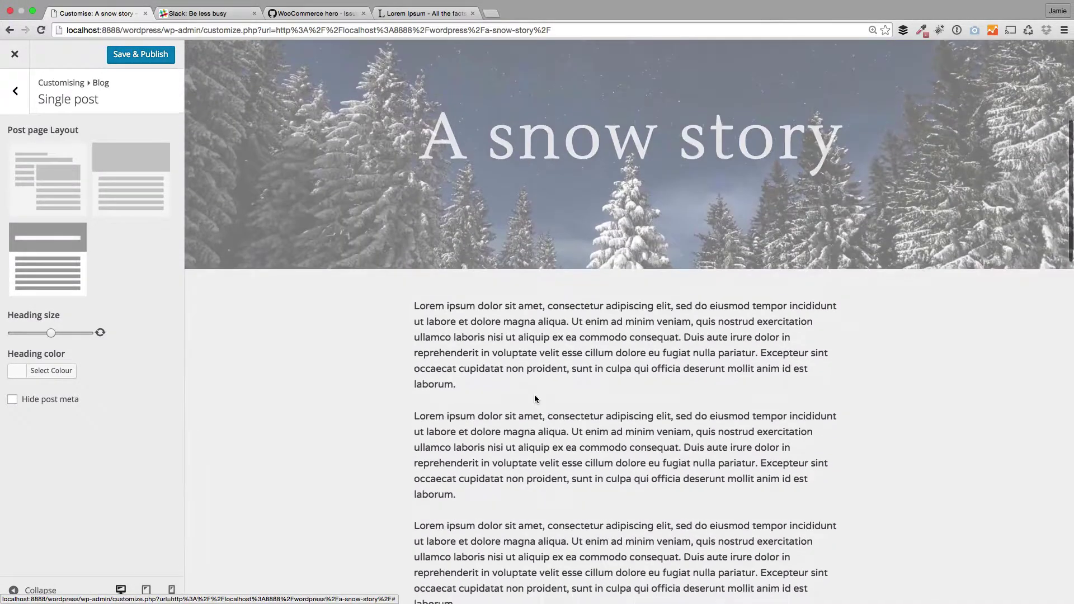
{"action": "scroll", "coordinate": [535, 395], "scroll_direction": "up", "scroll_amount": 5}
{"action": "scroll", "coordinate": [576, 388], "scroll_direction": "down", "scroll_amount": 3}
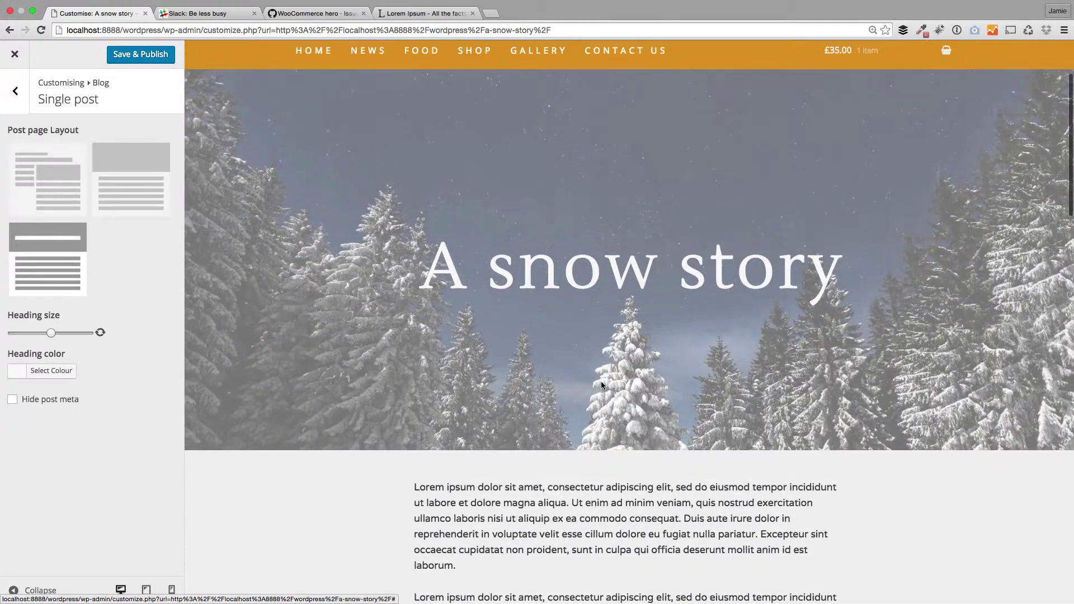
{"action": "scroll", "coordinate": [601, 386], "scroll_direction": "up", "scroll_amount": 6}
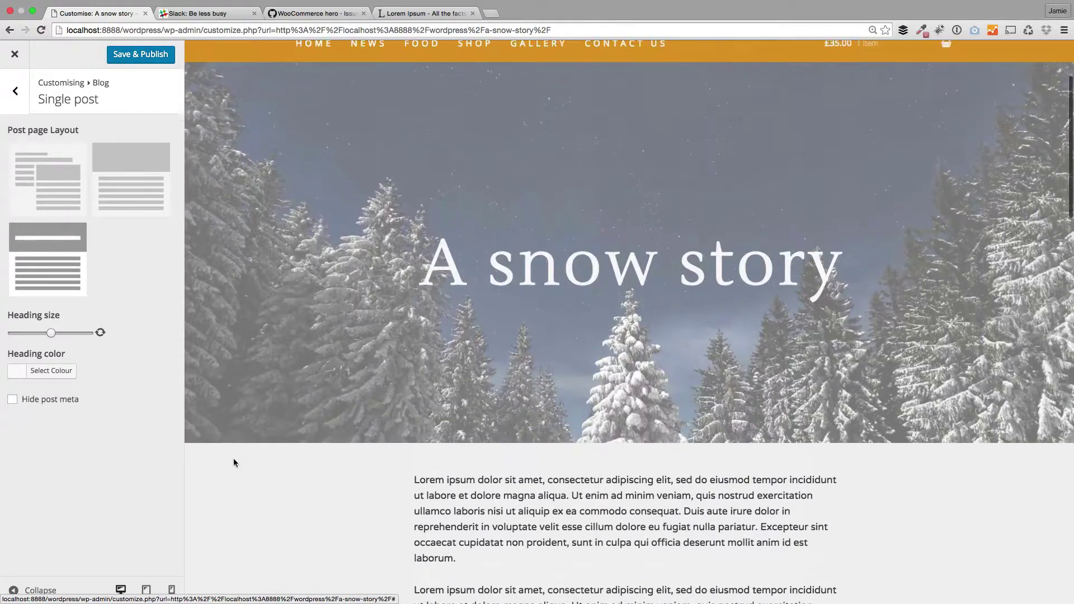
{"action": "left_click", "coordinate": [50, 371]}
Step: Close the heading colour picker and review the published posts, including Wave goodbye, and the News grid
{"action": "left_click", "coordinate": [143, 372]}
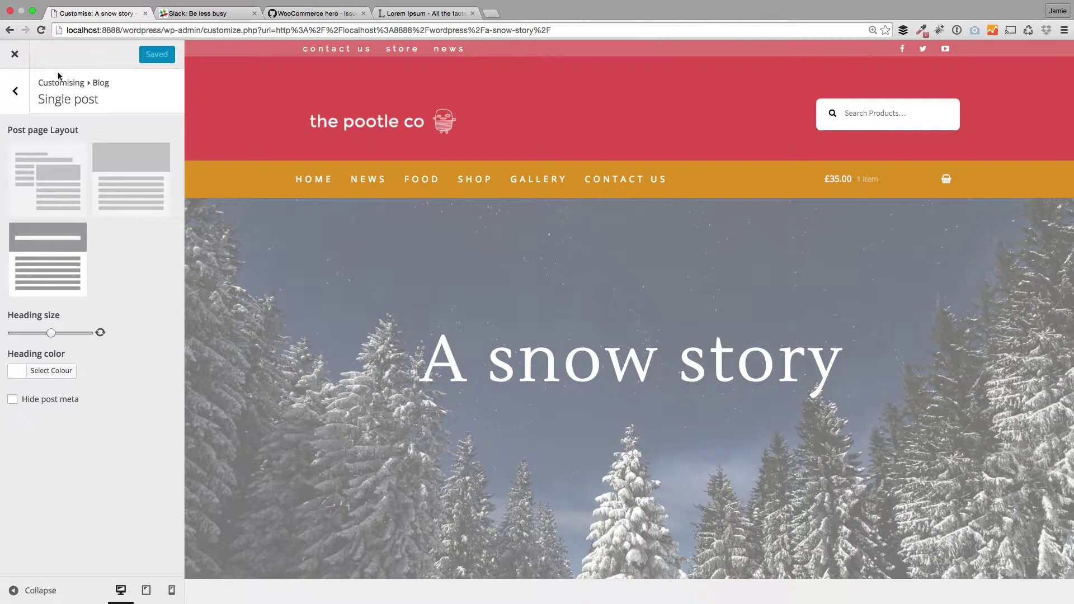
{"action": "scroll", "coordinate": [283, 392], "scroll_direction": "down", "scroll_amount": 6}
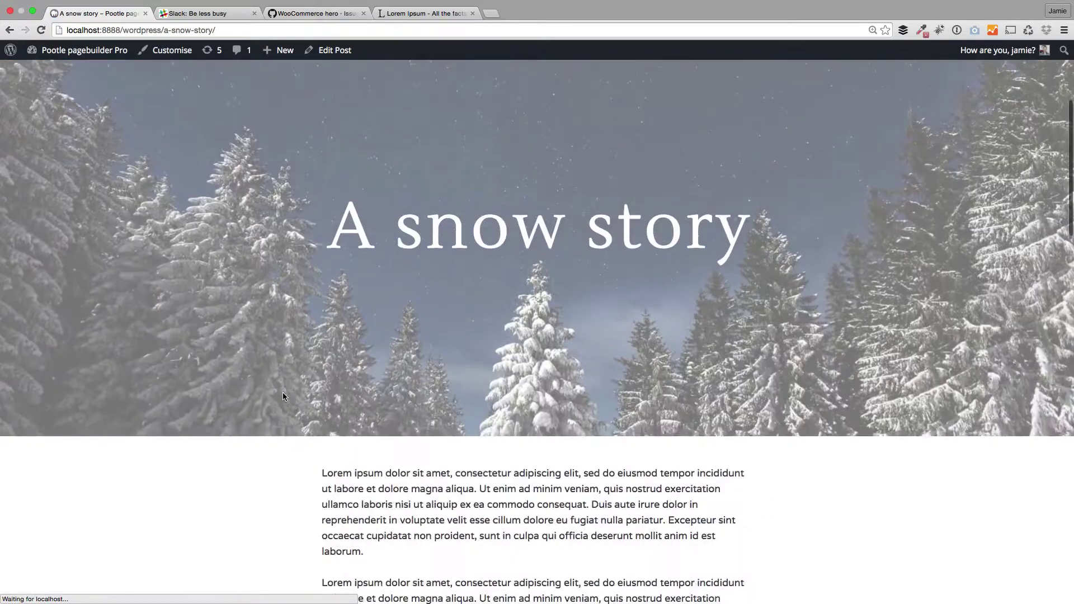
{"action": "scroll", "coordinate": [293, 398], "scroll_direction": "up", "scroll_amount": 6}
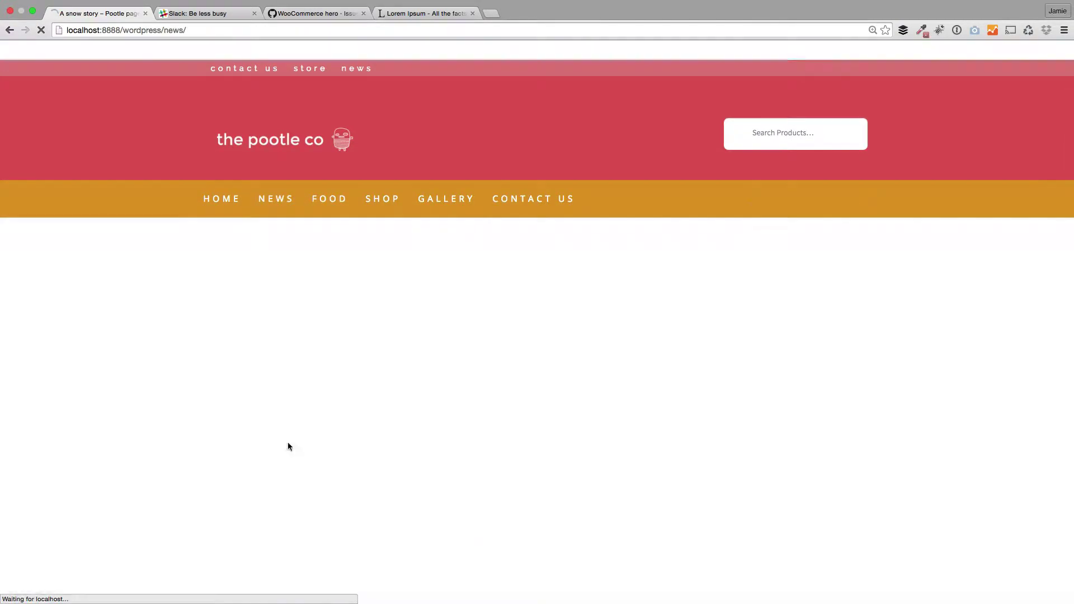
{"action": "scroll", "coordinate": [668, 339], "scroll_direction": "down", "scroll_amount": 1}
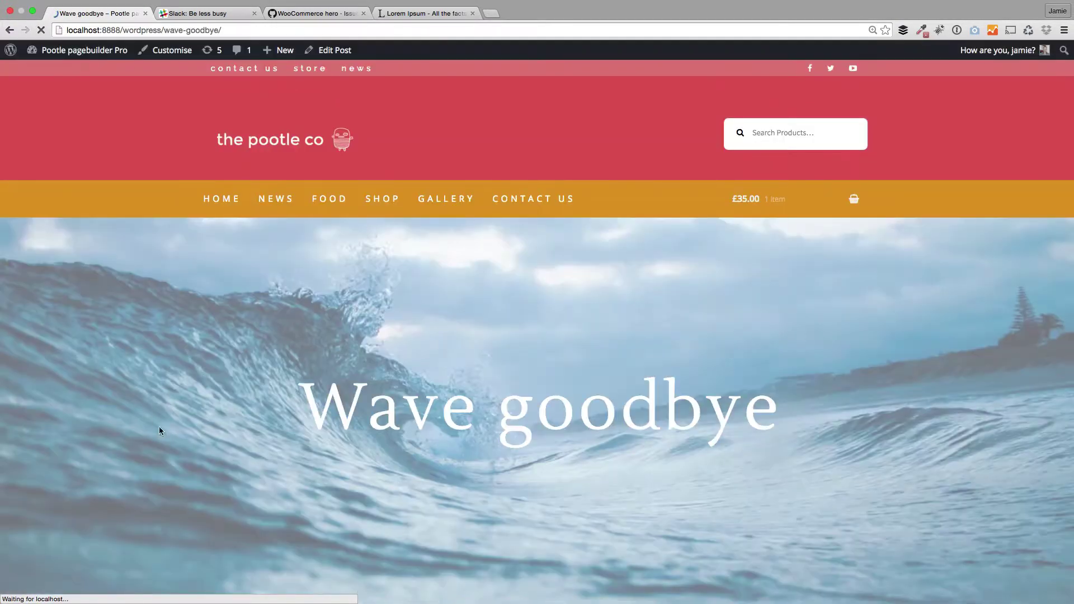
{"action": "scroll", "coordinate": [163, 434], "scroll_direction": "down", "scroll_amount": 7}
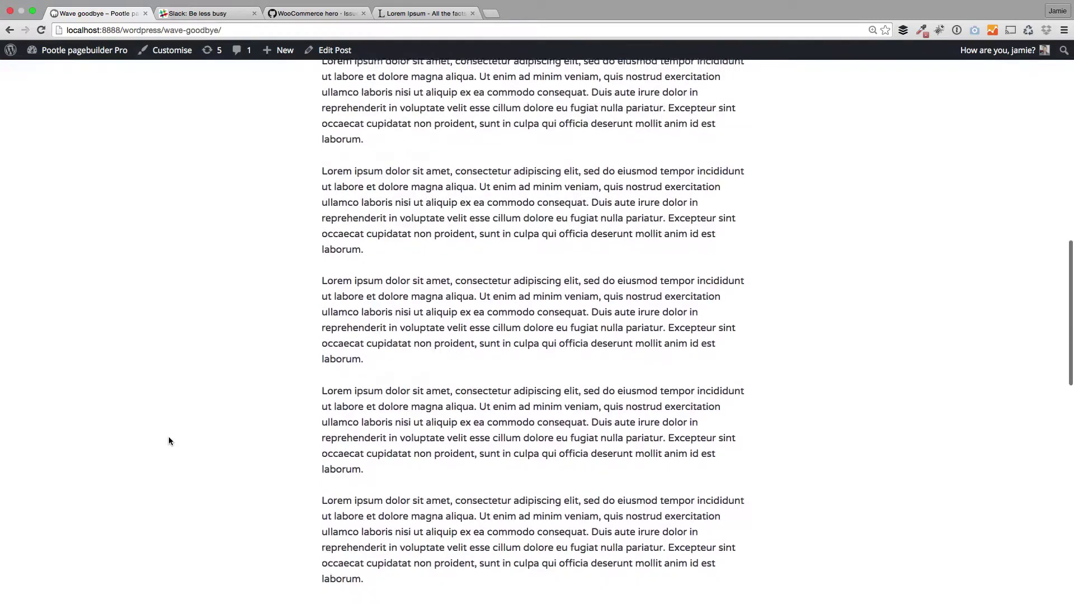
{"action": "scroll", "coordinate": [169, 440], "scroll_direction": "up", "scroll_amount": 10}
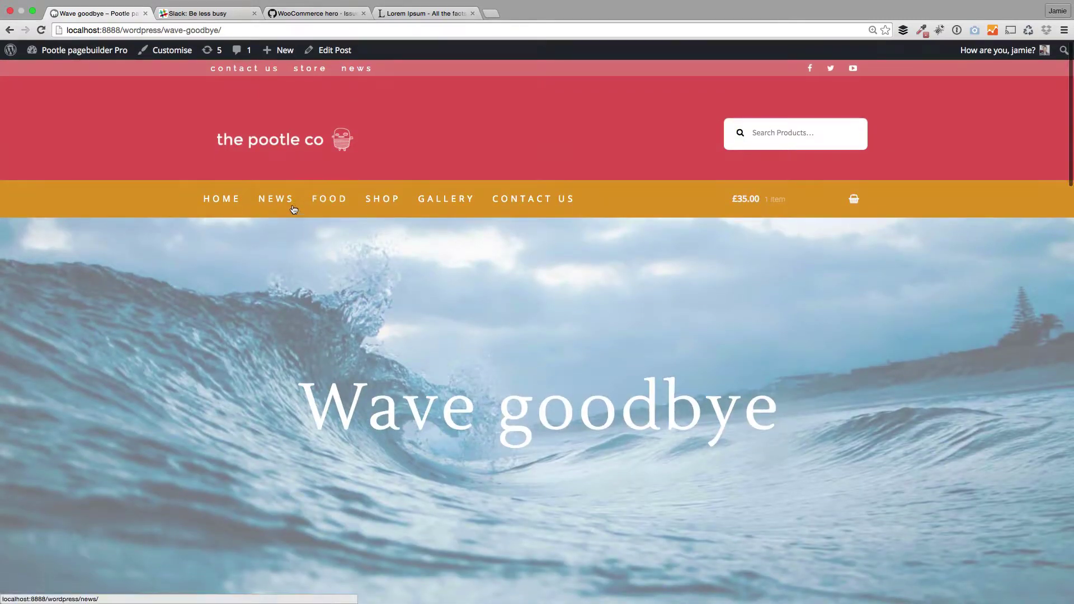
{"action": "scroll", "coordinate": [337, 428], "scroll_direction": "down", "scroll_amount": 13}
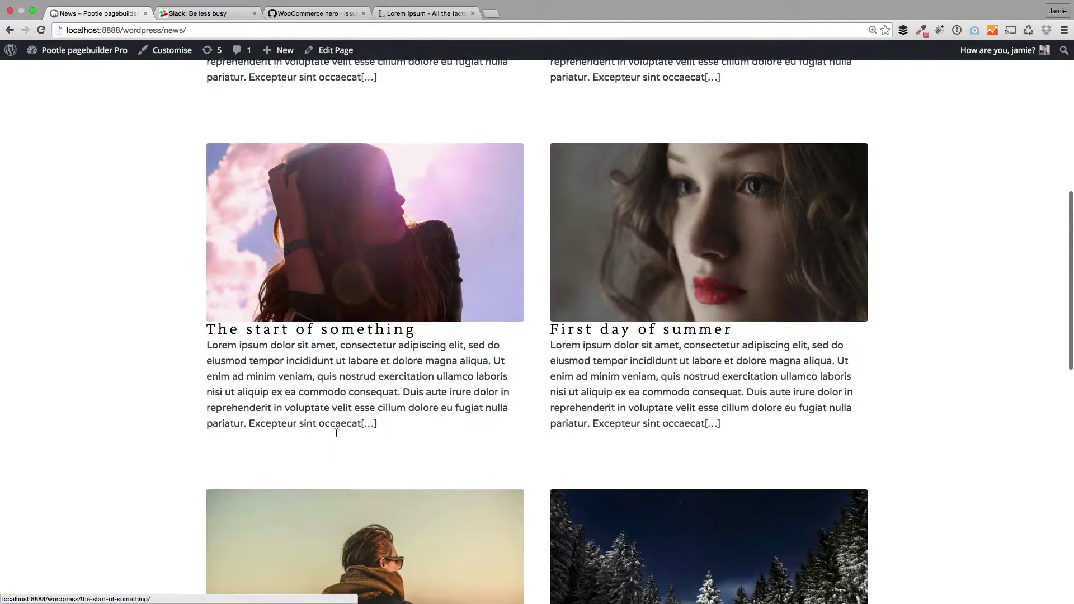
{"action": "scroll", "coordinate": [339, 433], "scroll_direction": "down", "scroll_amount": 7}
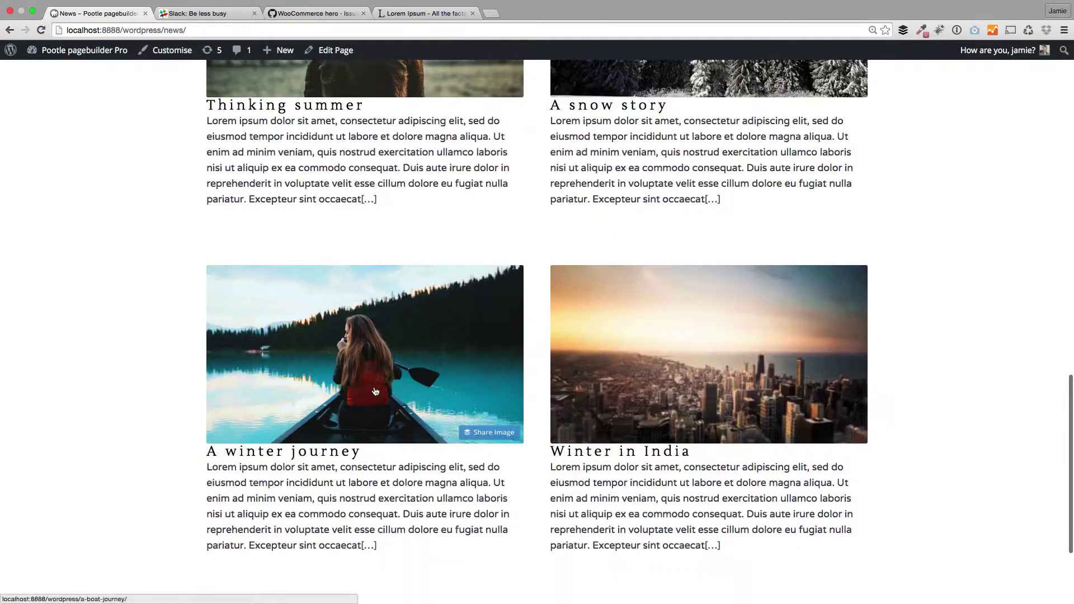
Step: Open the 'A winter journey' post and scroll to check its white title over the full-width kayak image
{"action": "left_click", "coordinate": [211, 388]}
{"action": "scroll", "coordinate": [209, 421], "scroll_direction": "down", "scroll_amount": 5}
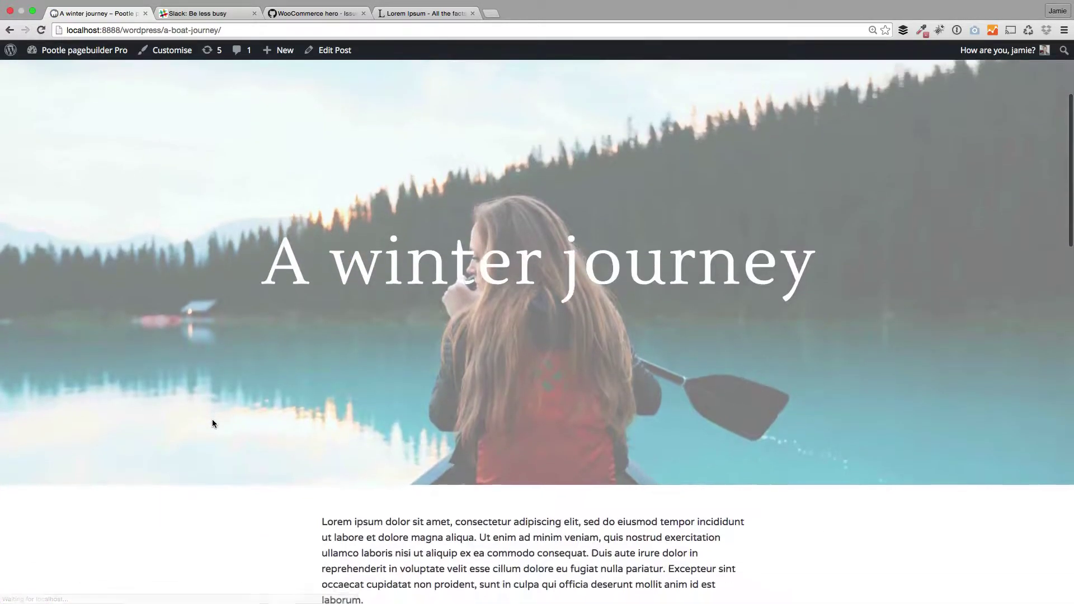
{"action": "scroll", "coordinate": [213, 418], "scroll_direction": "down", "scroll_amount": 5}
{"action": "scroll", "coordinate": [213, 415], "scroll_direction": "up", "scroll_amount": 10}
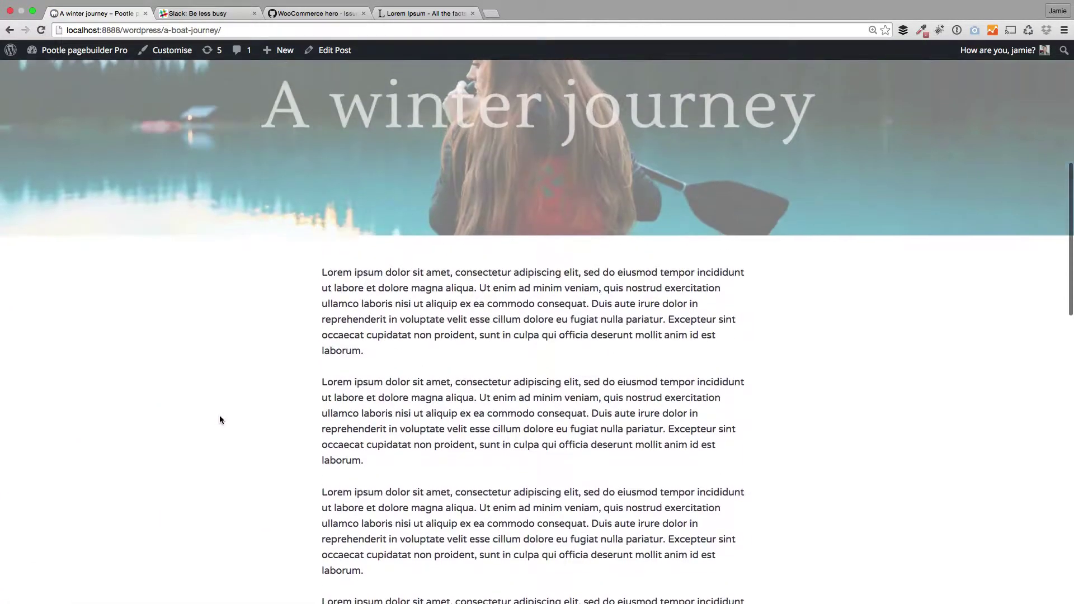
{"action": "scroll", "coordinate": [219, 428], "scroll_direction": "down", "scroll_amount": 10}
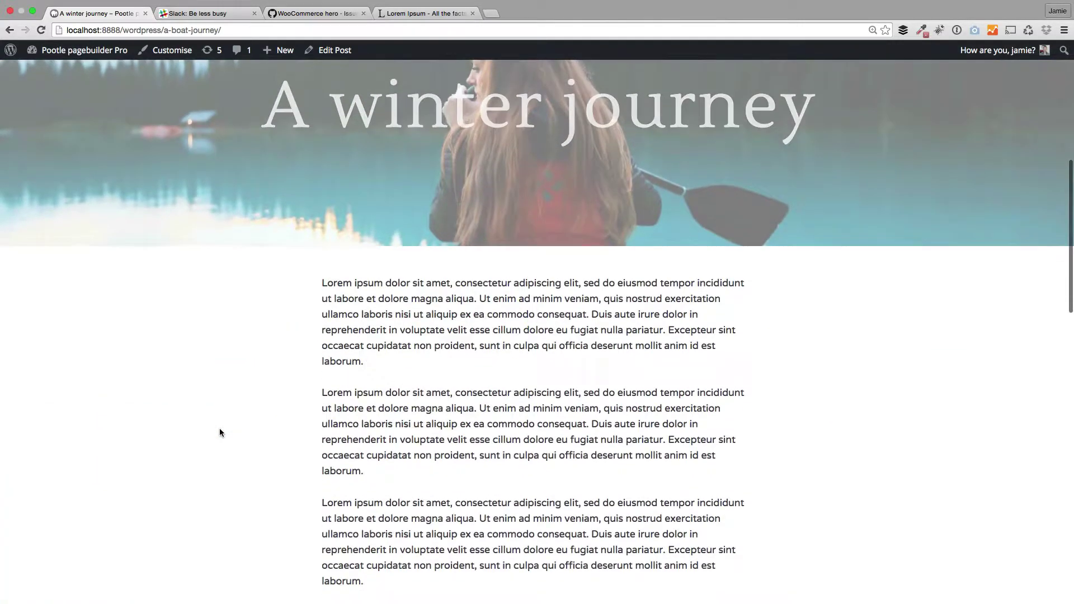
{"action": "scroll", "coordinate": [220, 432], "scroll_direction": "up", "scroll_amount": 8}
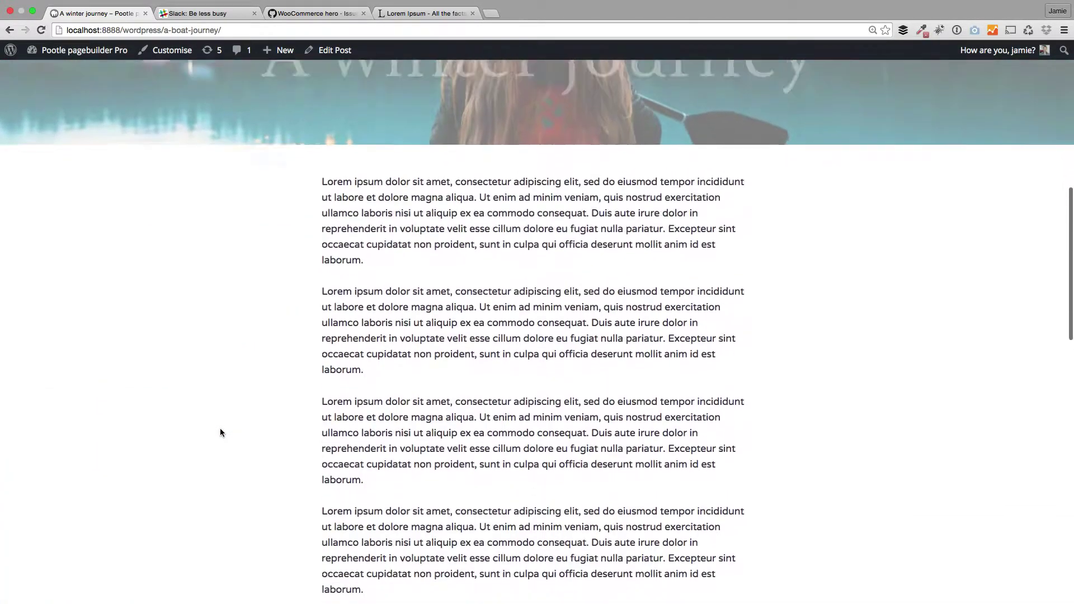
{"action": "scroll", "coordinate": [221, 432], "scroll_direction": "up", "scroll_amount": 3}
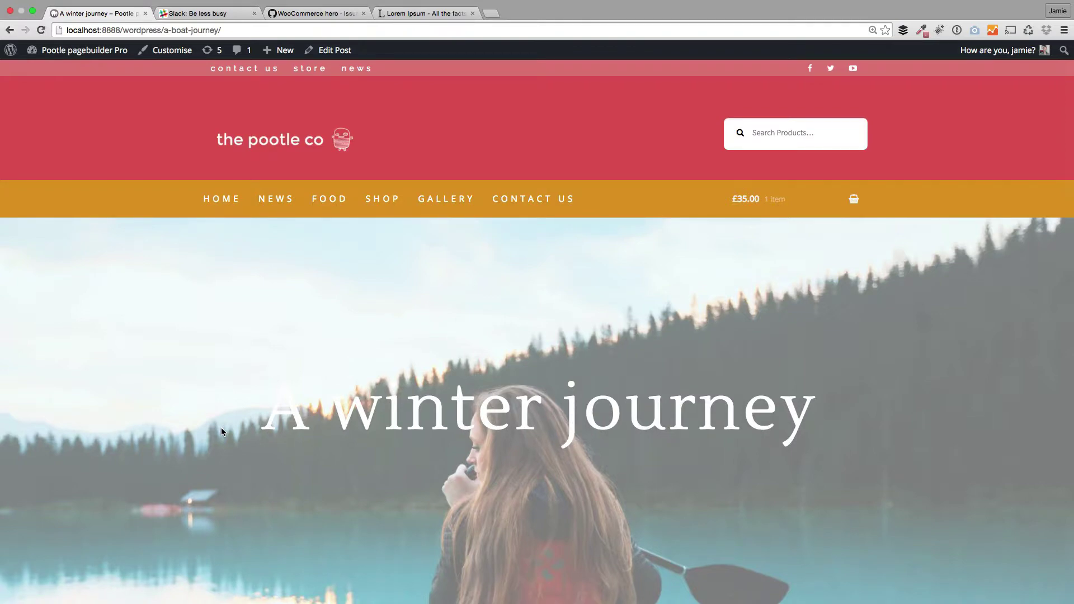
{"action": "scroll", "coordinate": [241, 430], "scroll_direction": "down", "scroll_amount": 5}
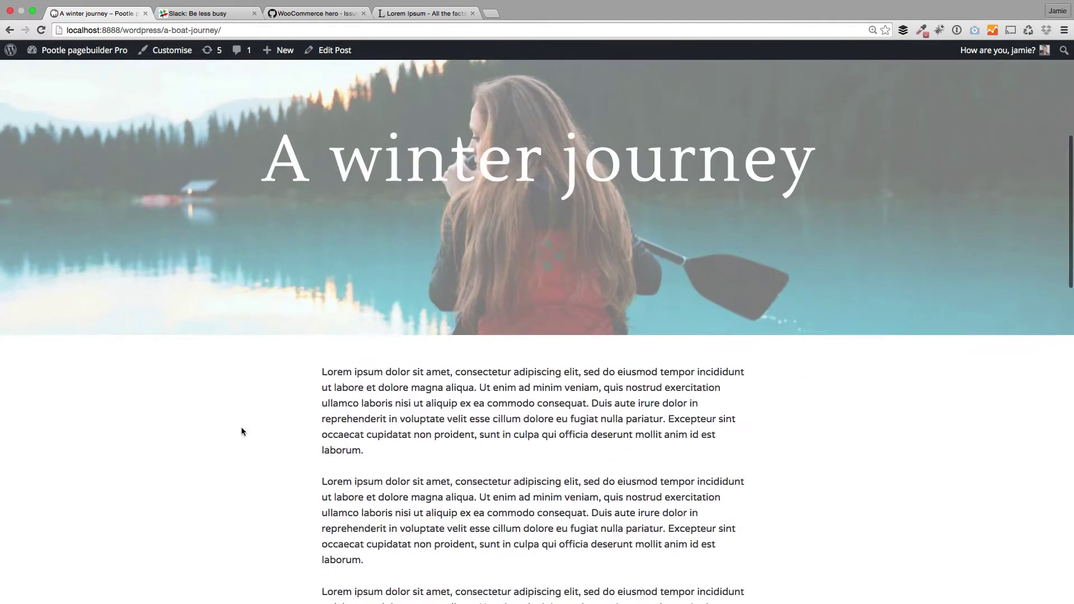